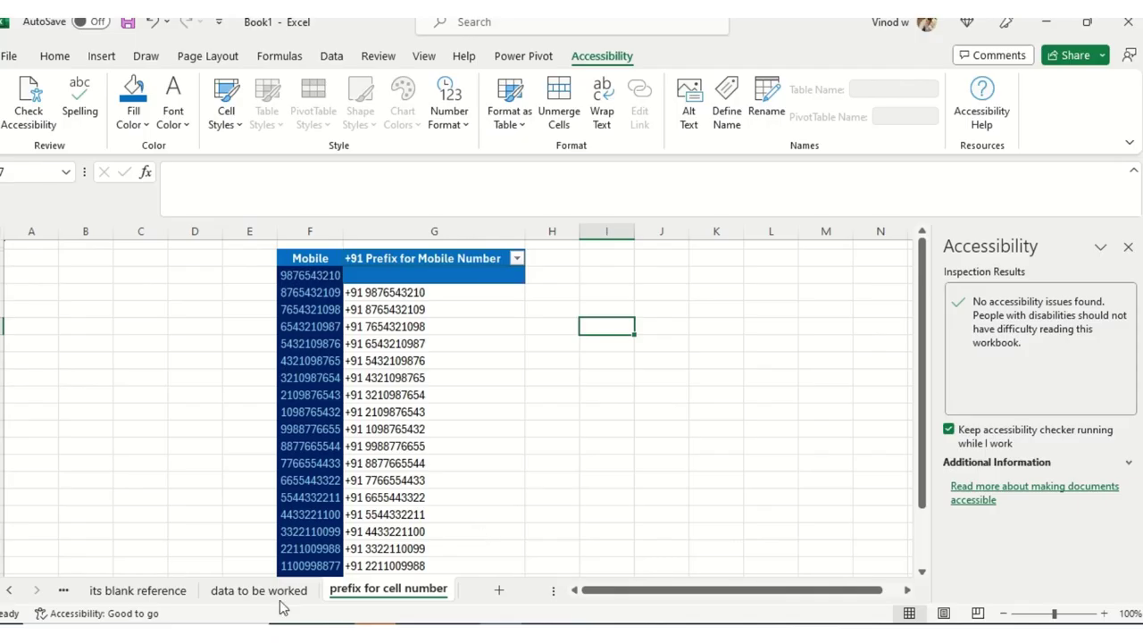
# - Switch to the 'data to be worked' sheet and select an empty cell away from the data, such as K10
pyautogui.click(259, 591)
pyautogui.click(238, 519)
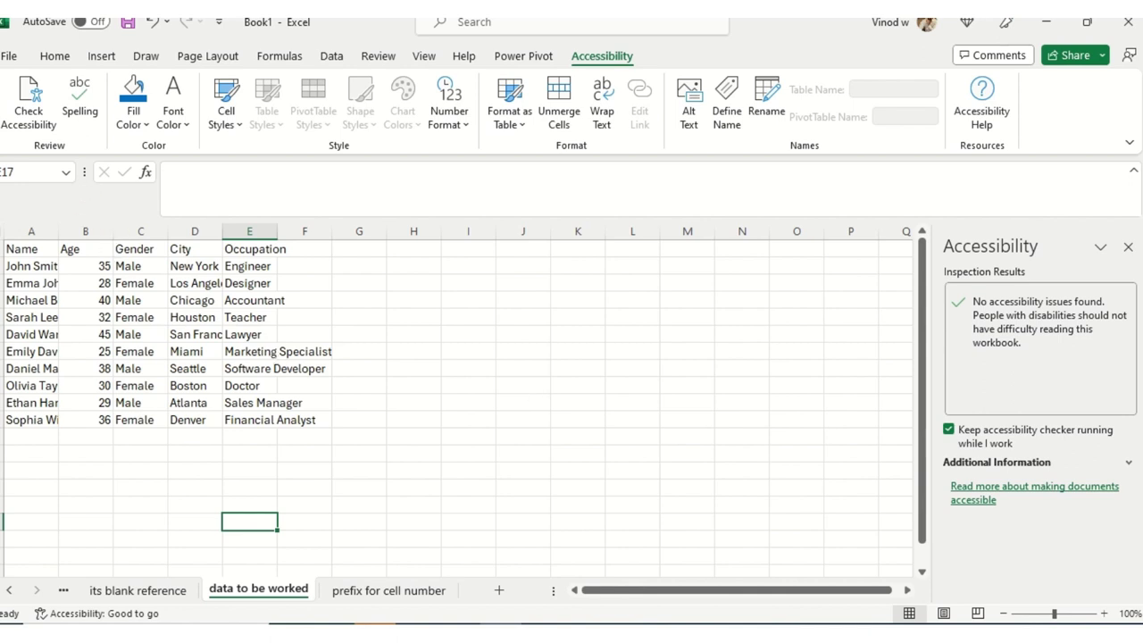
pyautogui.click(575, 403)
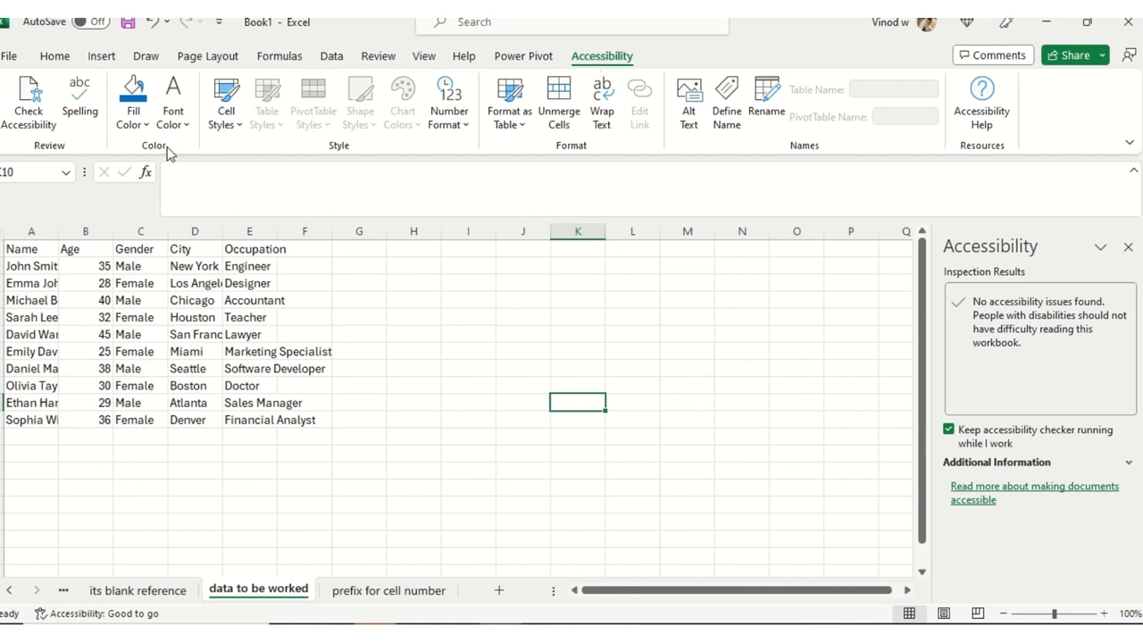
pyautogui.click(228, 354)
pyautogui.moveTo(45, 248); pyautogui.dragTo(304, 418)
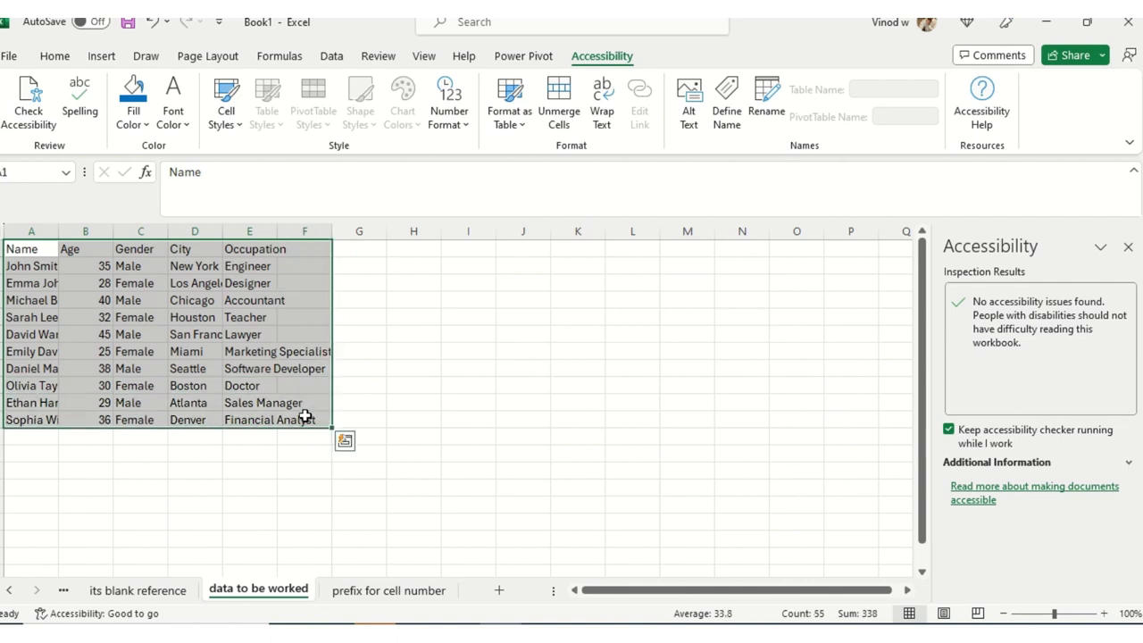
pyautogui.click(269, 366)
pyautogui.moveTo(36, 249); pyautogui.dragTo(255, 247)
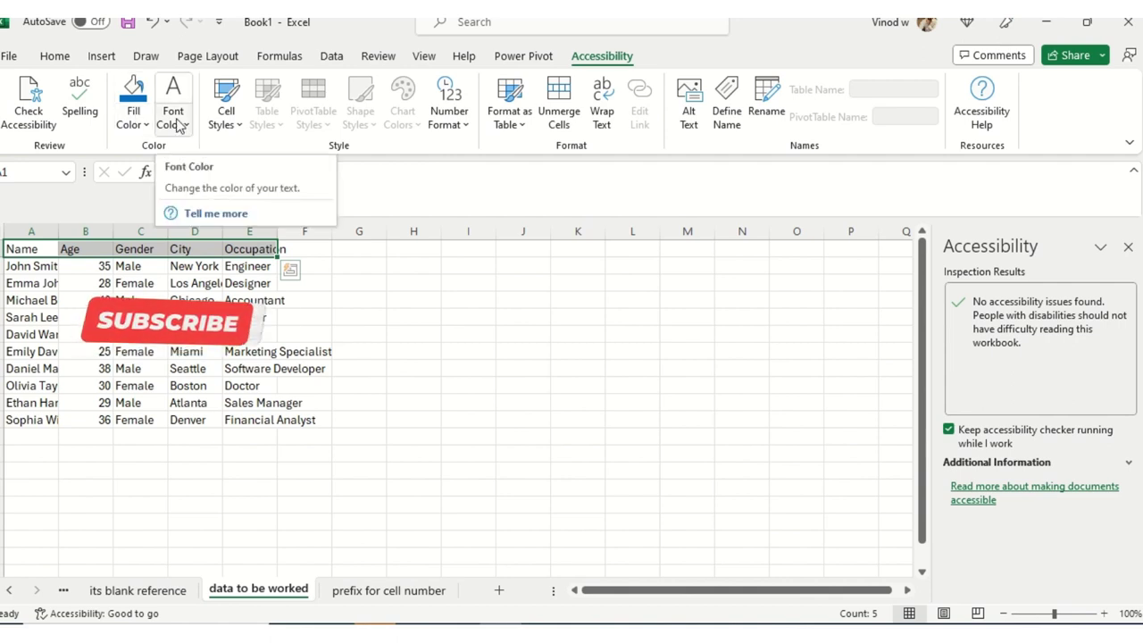
pyautogui.click(411, 386)
pyautogui.click(107, 354)
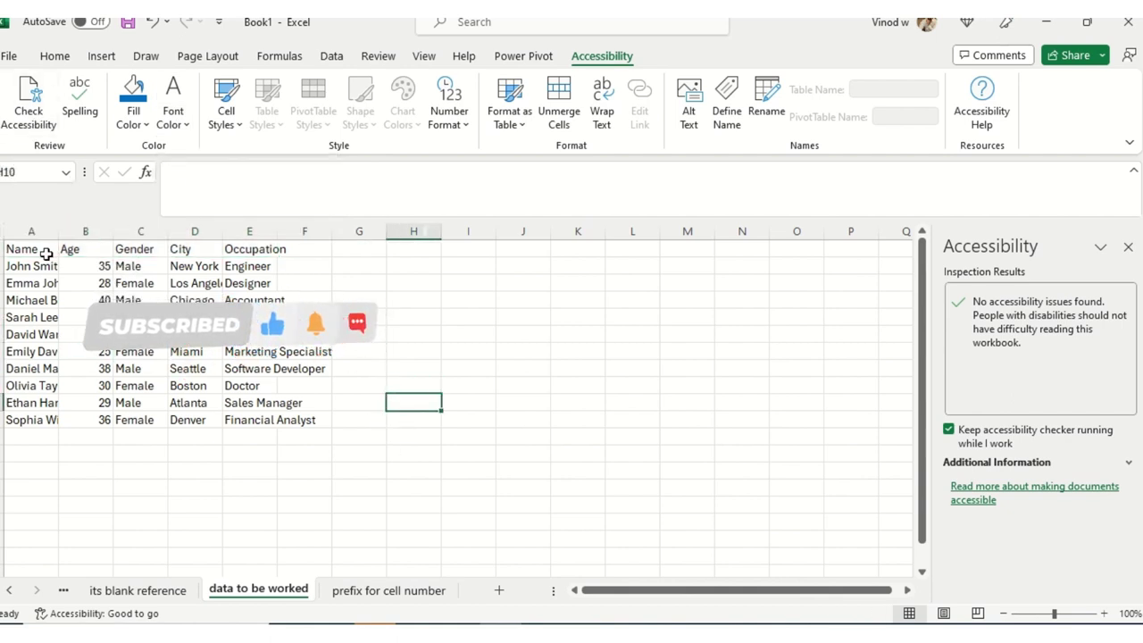
pyautogui.moveTo(47, 255); pyautogui.dragTo(301, 414)
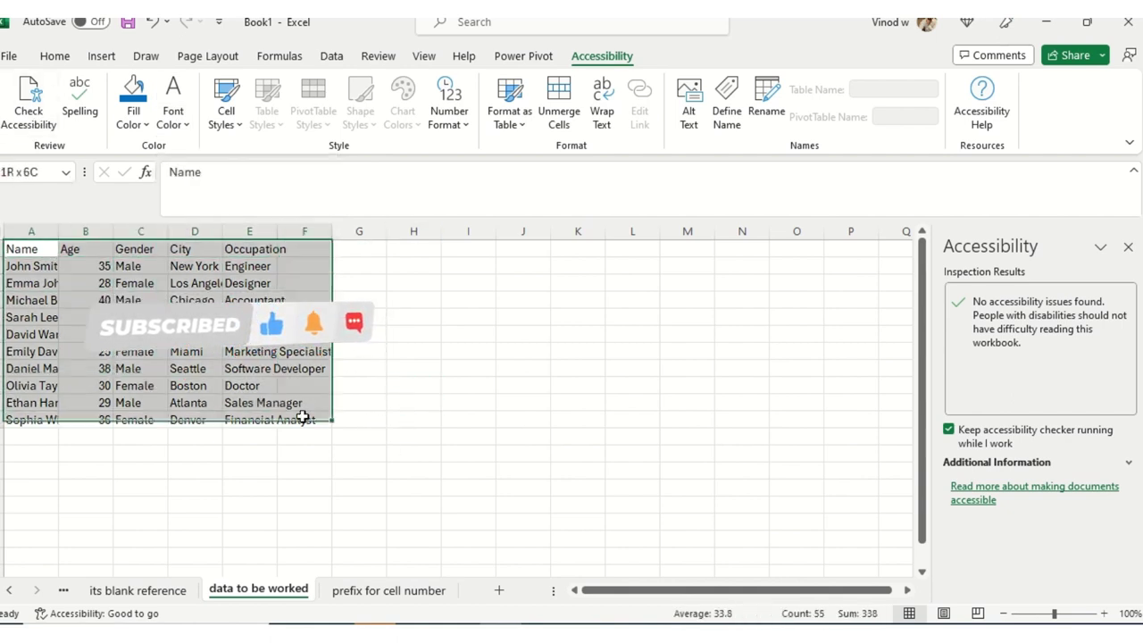
pyautogui.click(1127, 247)
pyautogui.click(259, 368)
pyautogui.click(422, 382)
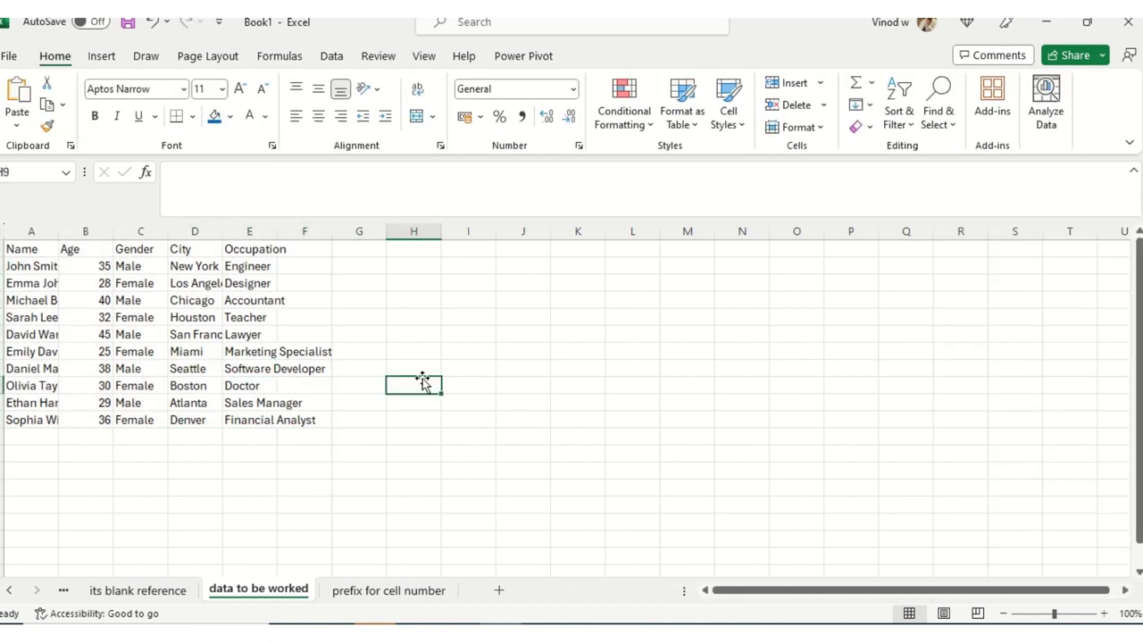
pyautogui.click(231, 354)
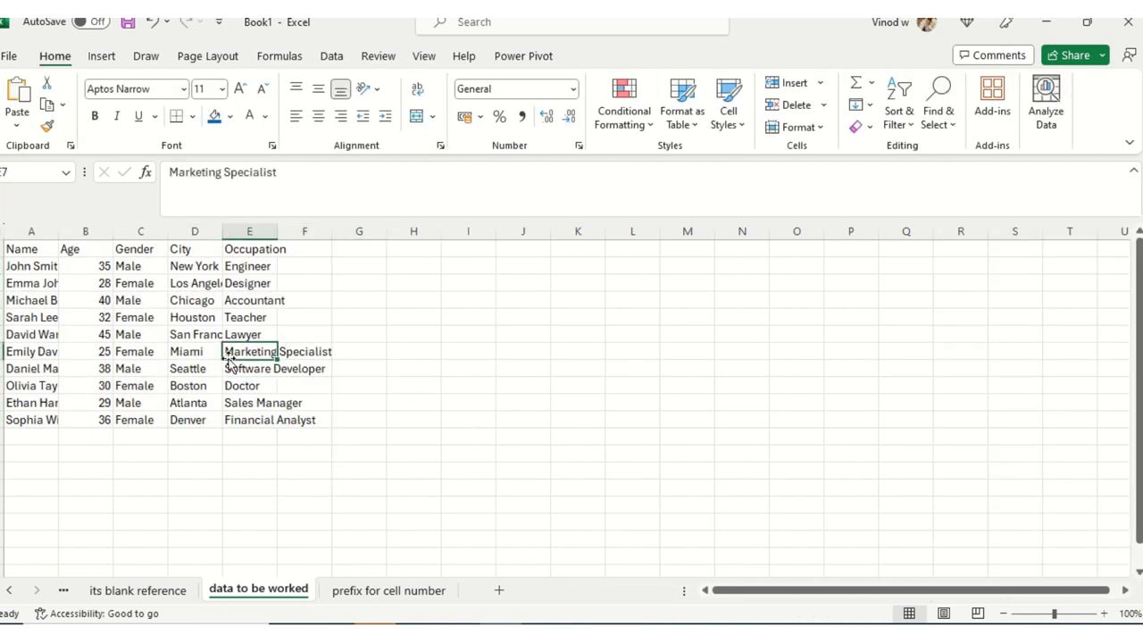
pyautogui.click(85, 614)
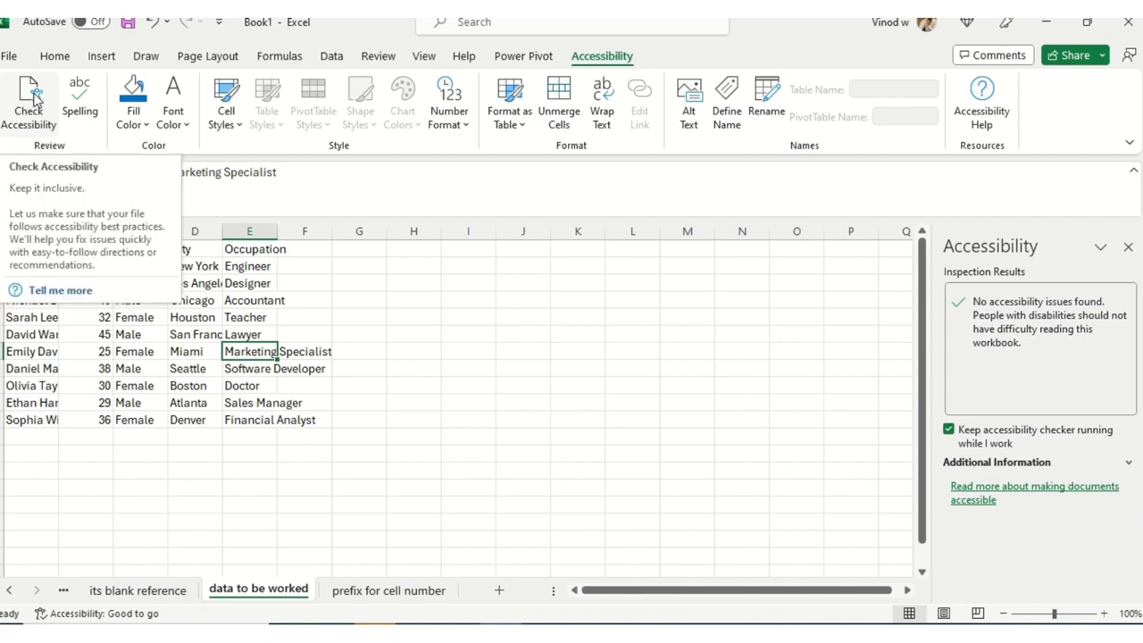
pyautogui.click(310, 334)
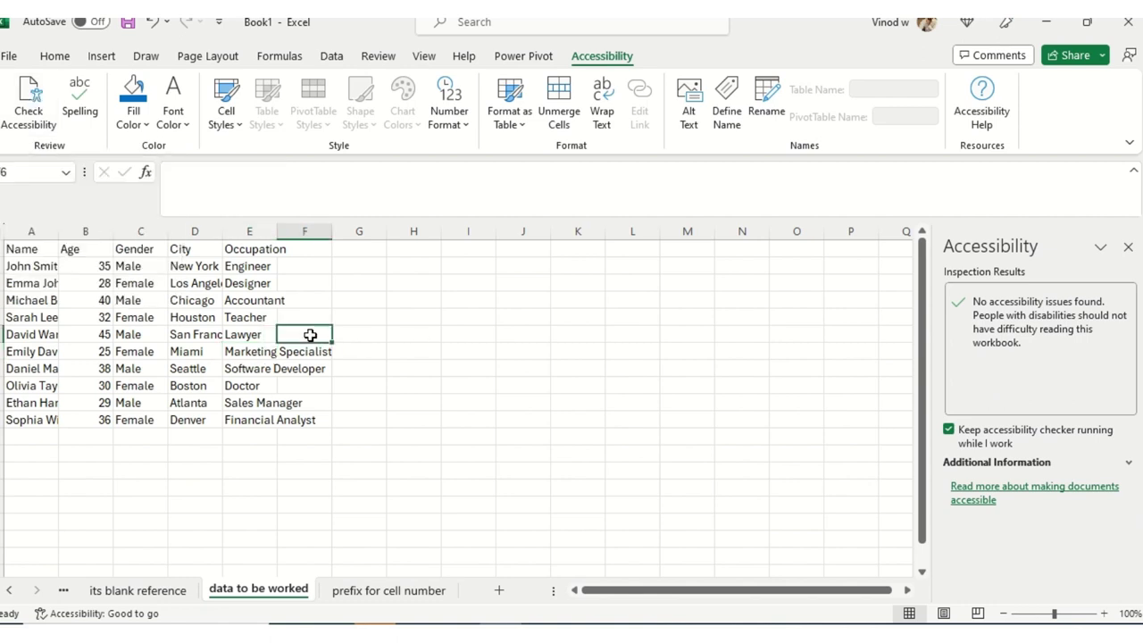
# - Enter the misspelled gender 'malee' in cell C4
pyautogui.moveTo(40, 265); pyautogui.dragTo(284, 423)
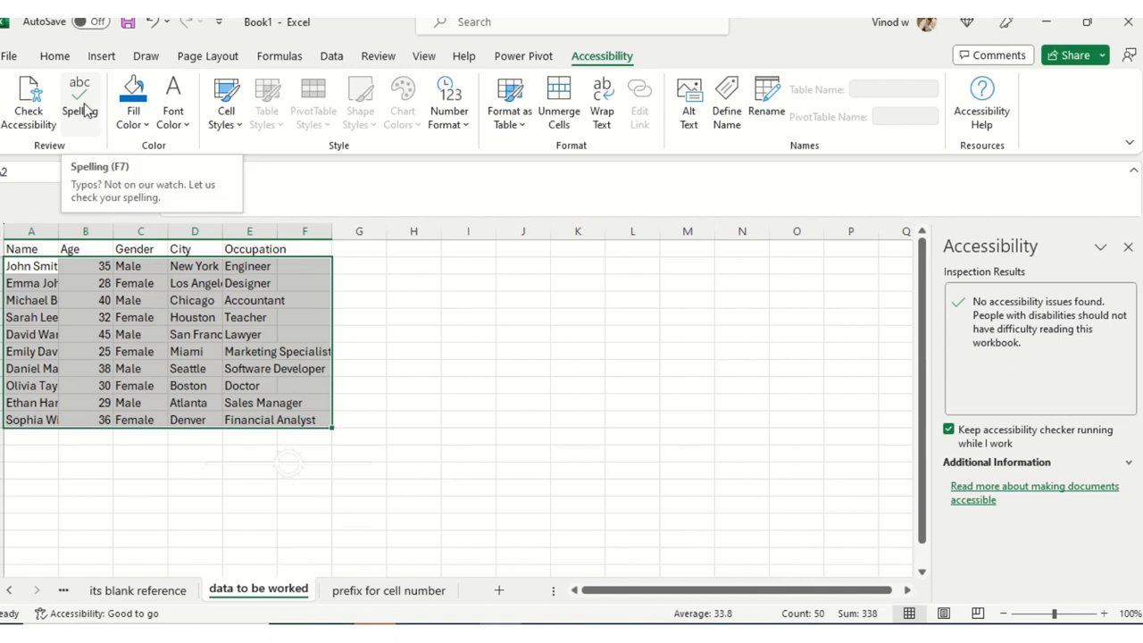
pyautogui.click(139, 300)
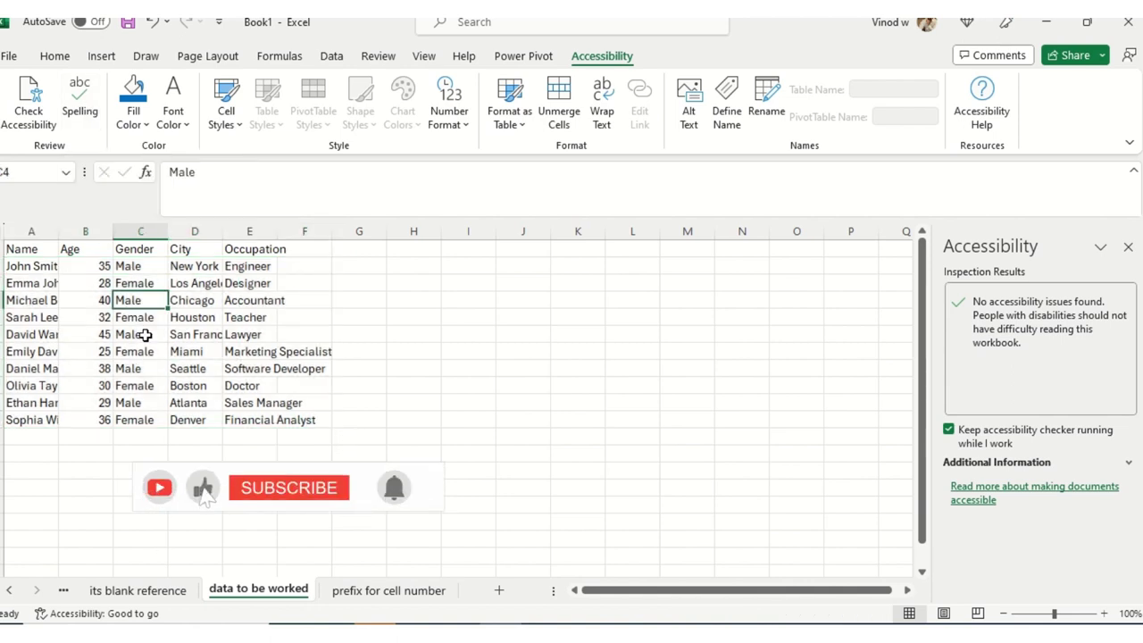
pyautogui.write('malee')
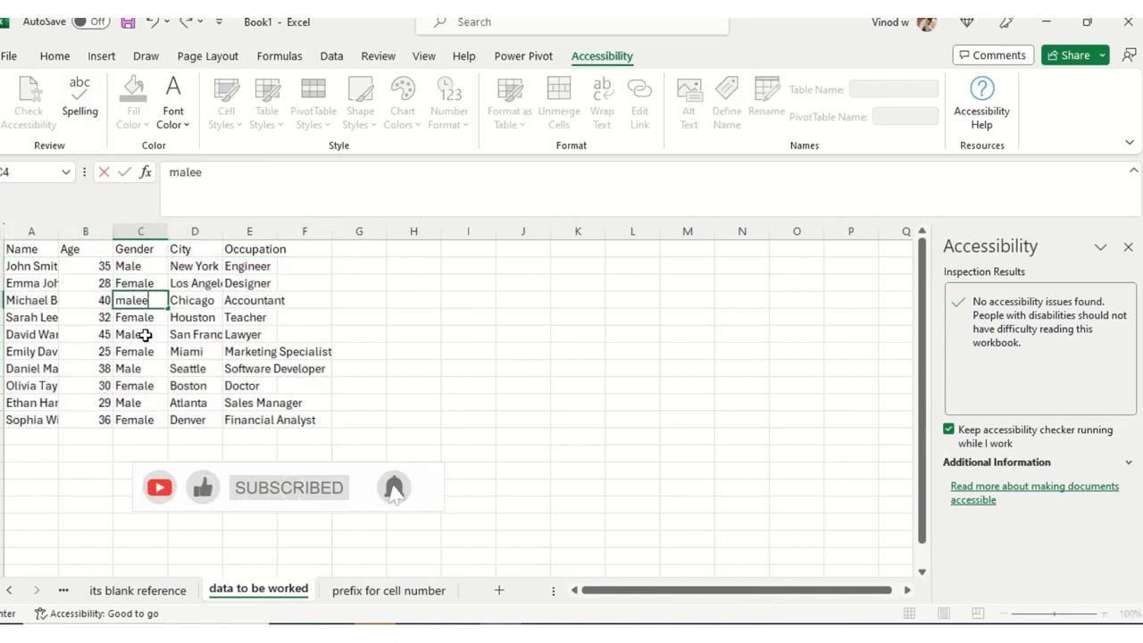
pyautogui.press('Return')
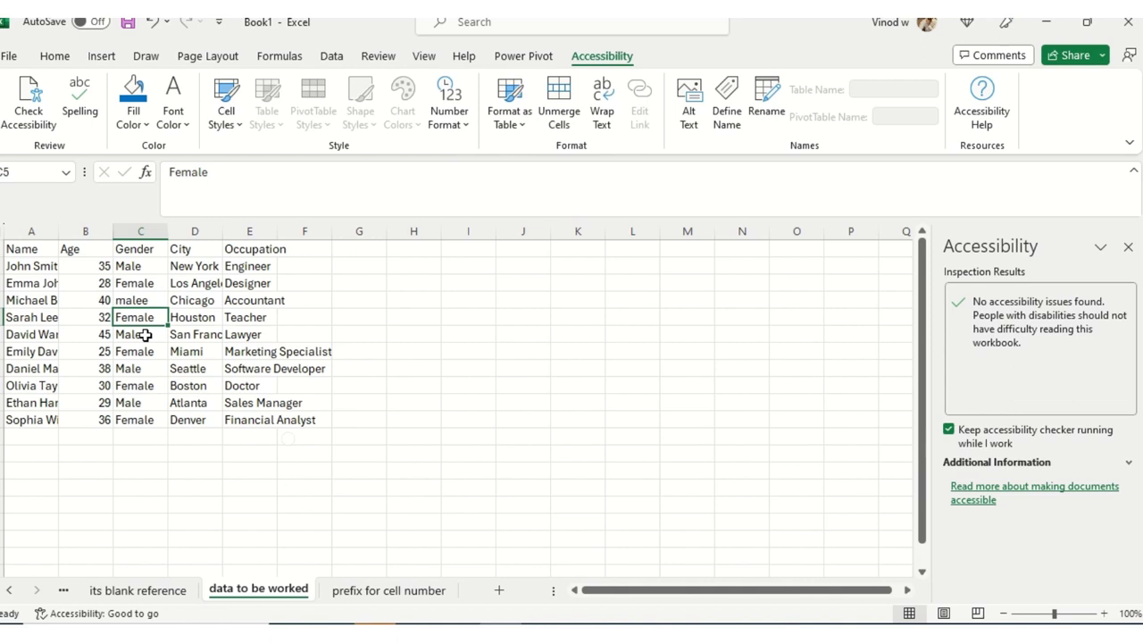
# - Run Spelling from the sheet's beginning and change 'malee' to the suggested 'male'
pyautogui.click(82, 106)
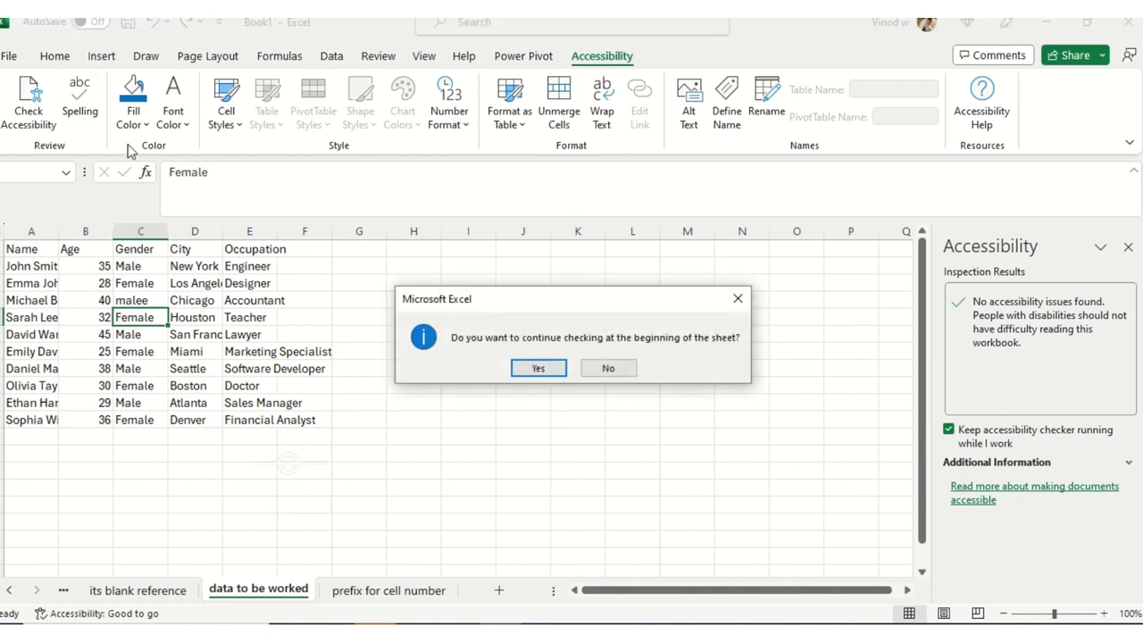
pyautogui.click(540, 369)
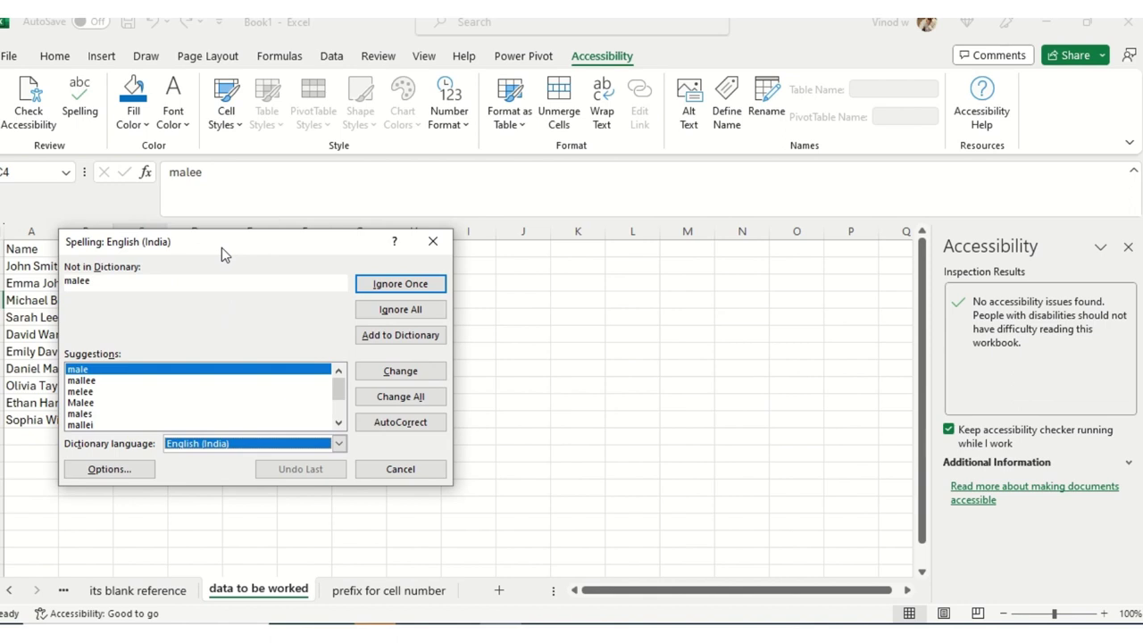
pyautogui.moveTo(221, 254); pyautogui.dragTo(495, 303)
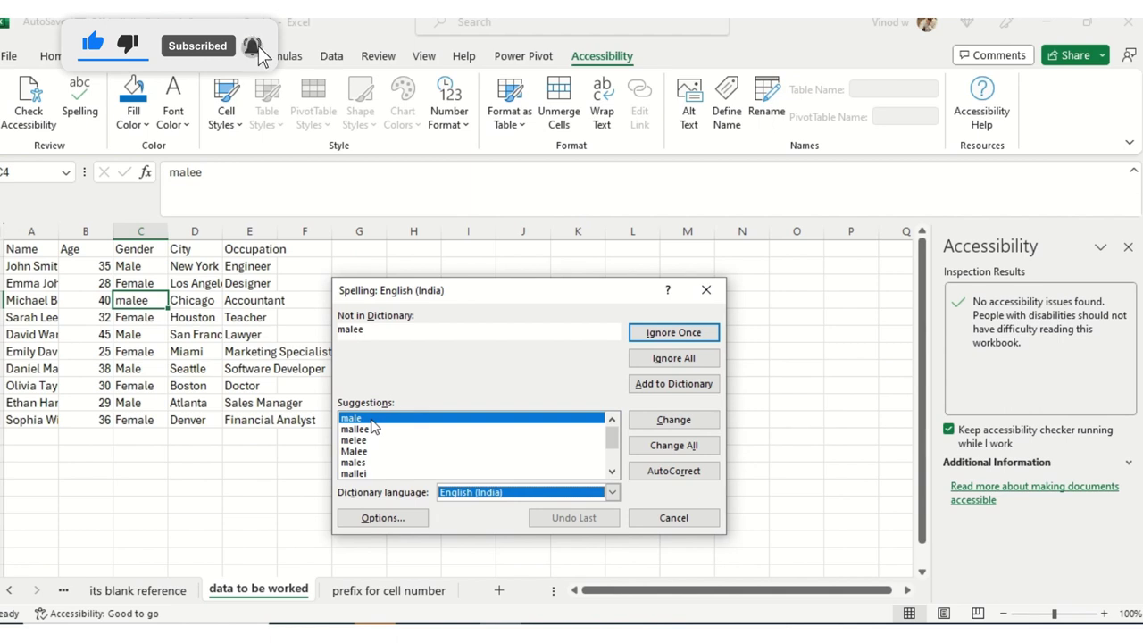
pyautogui.click(672, 421)
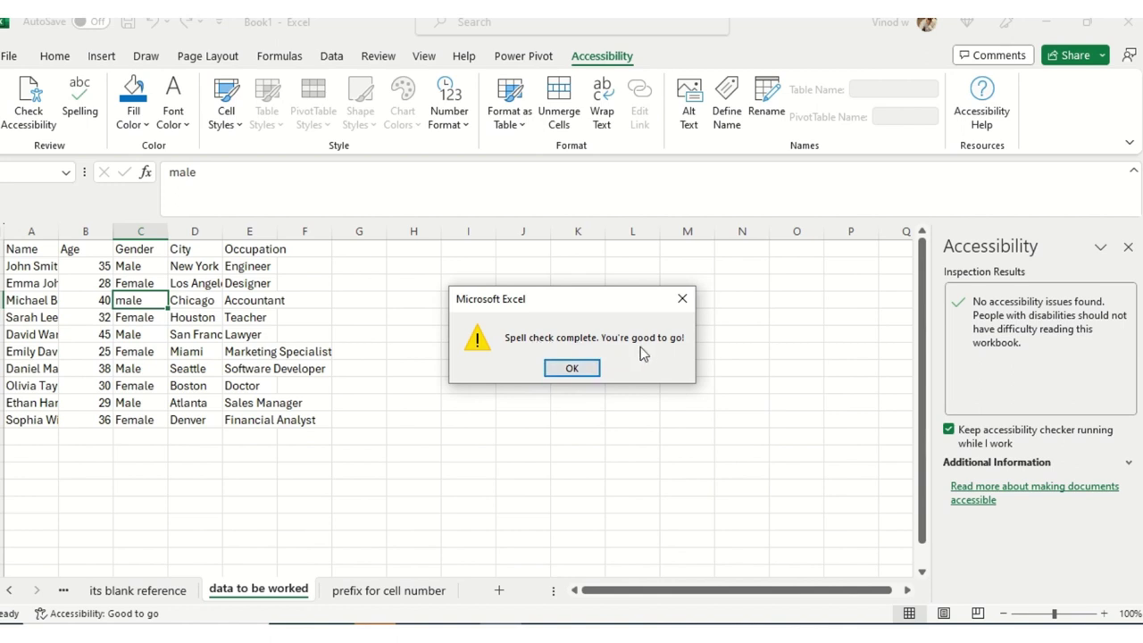
pyautogui.click(584, 368)
pyautogui.click(177, 366)
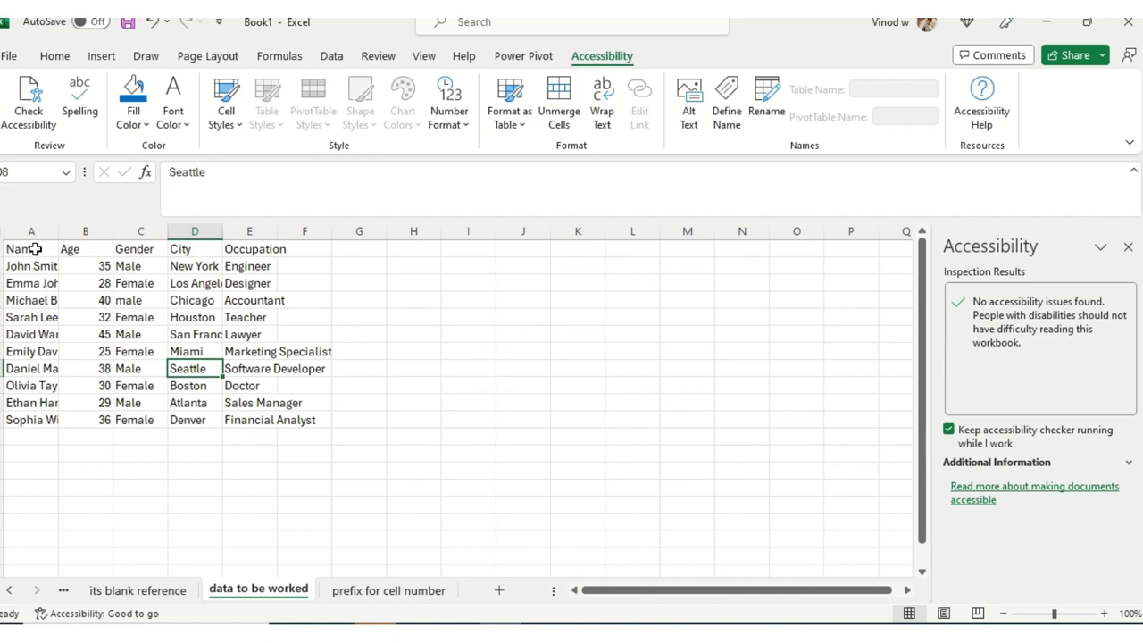
# - Give Seattle a light blue fill and colour the Teacher text in E5 light green
pyautogui.click(147, 127)
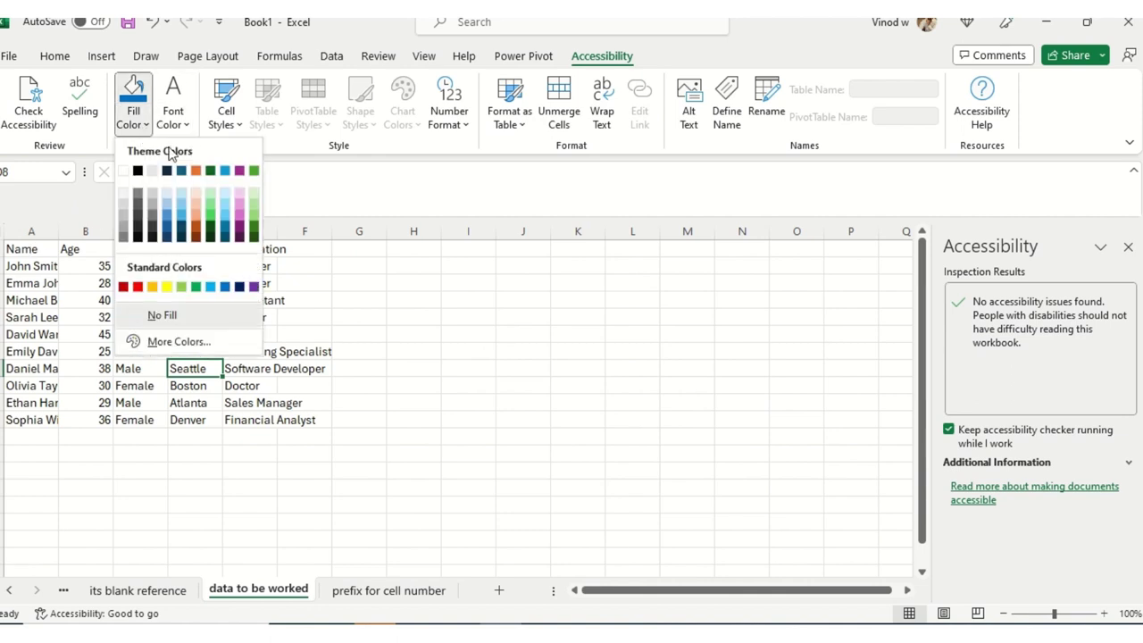
pyautogui.click(225, 223)
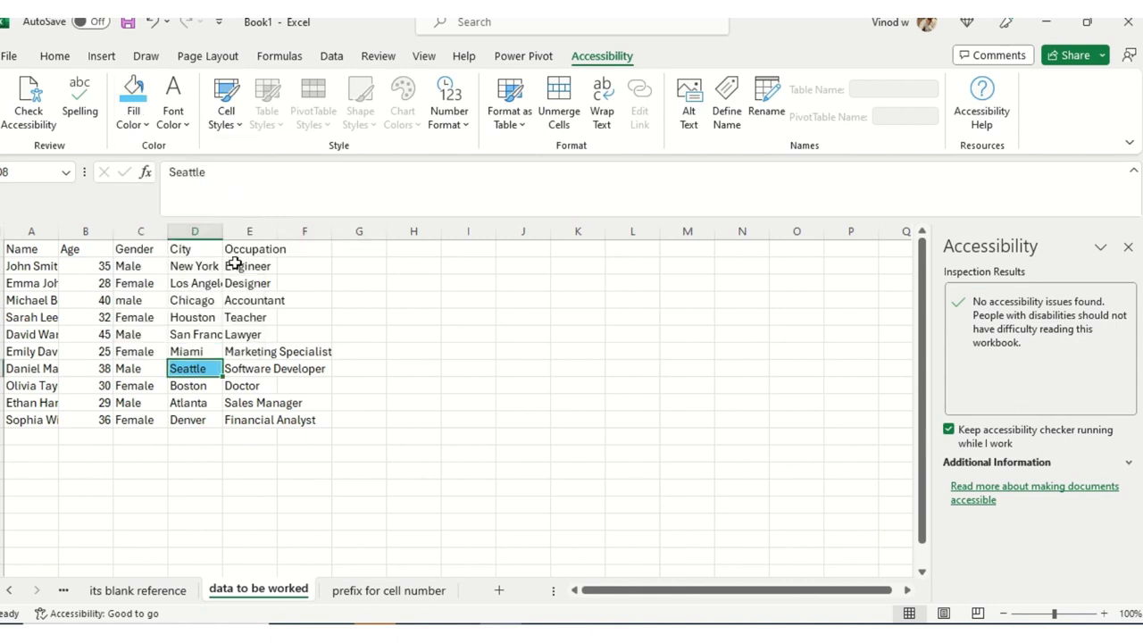
pyautogui.click(244, 317)
pyautogui.click(179, 130)
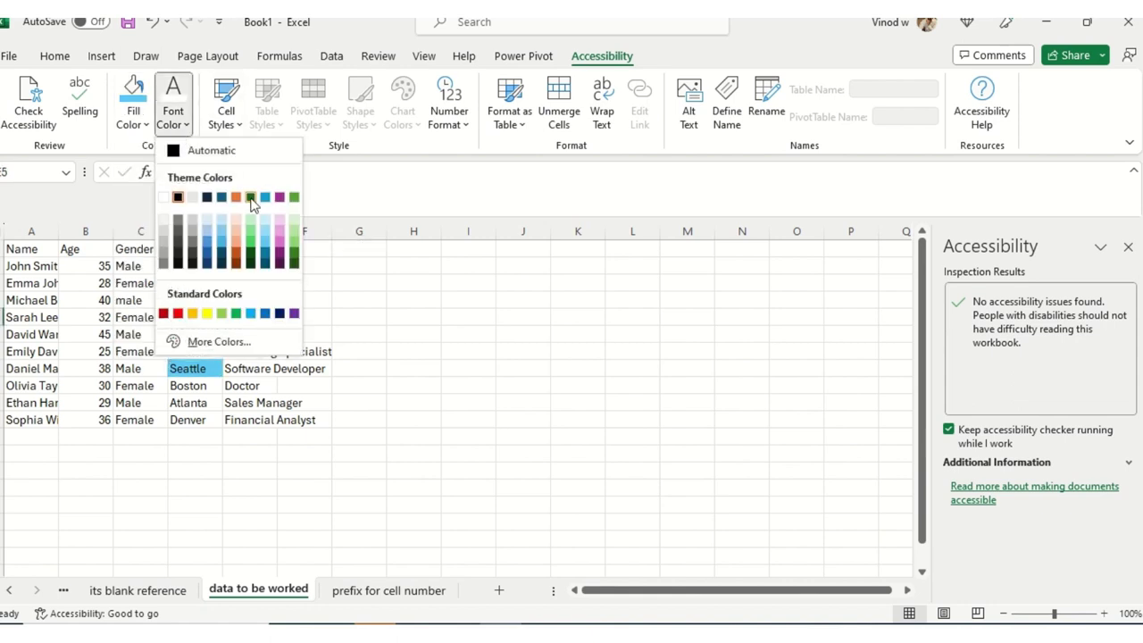
pyautogui.click(250, 231)
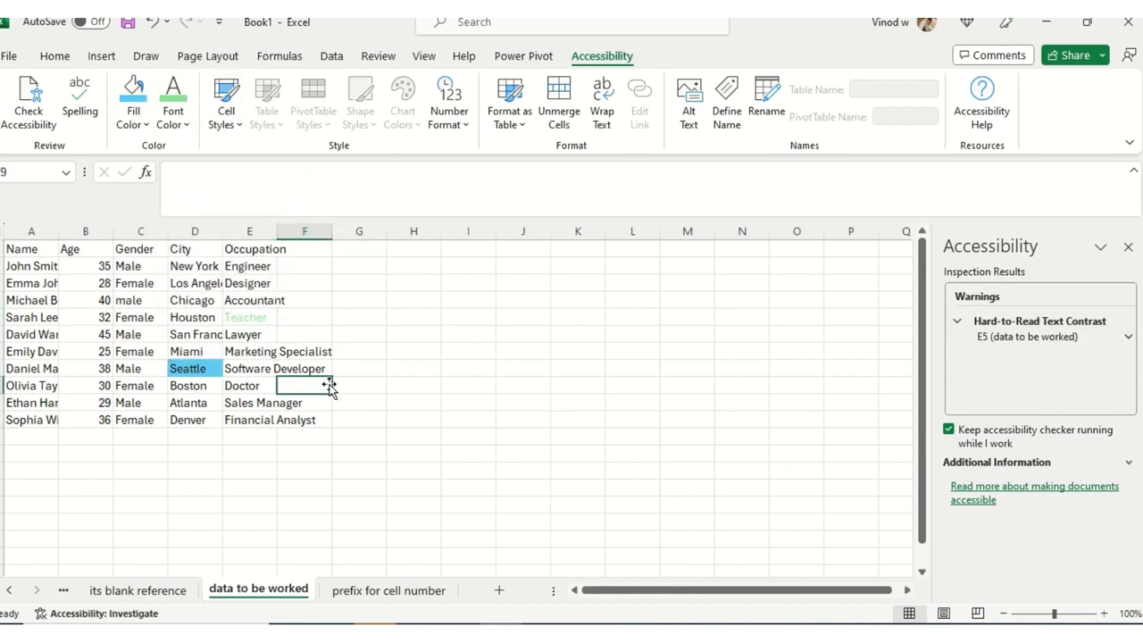
# - Reapply a light green font colour to Teacher in E5
pyautogui.click(192, 338)
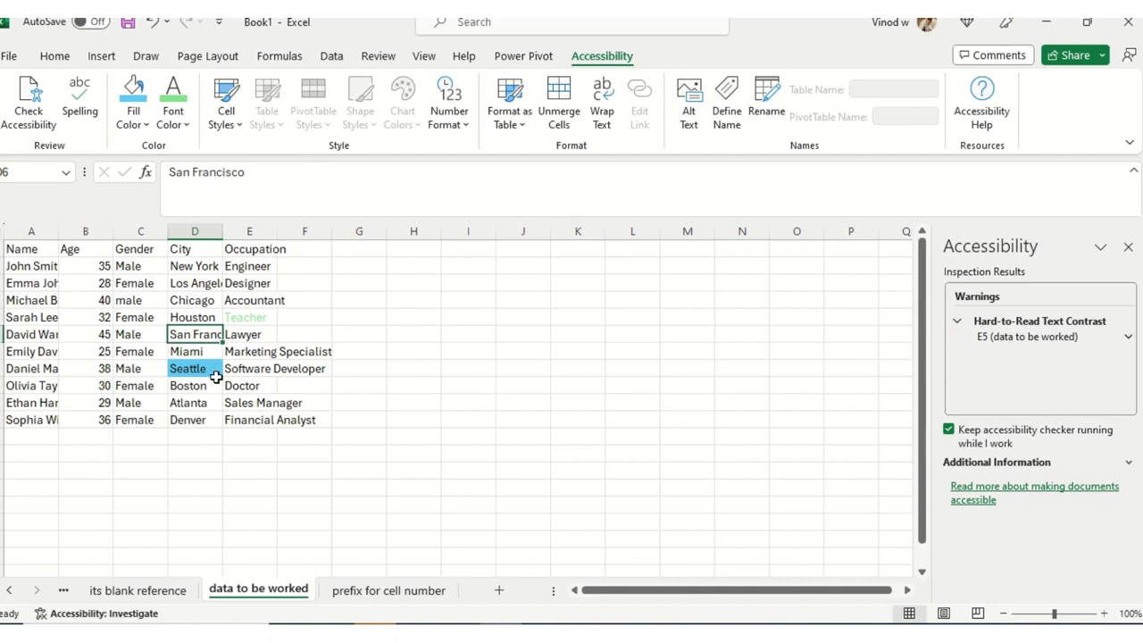
pyautogui.click(264, 322)
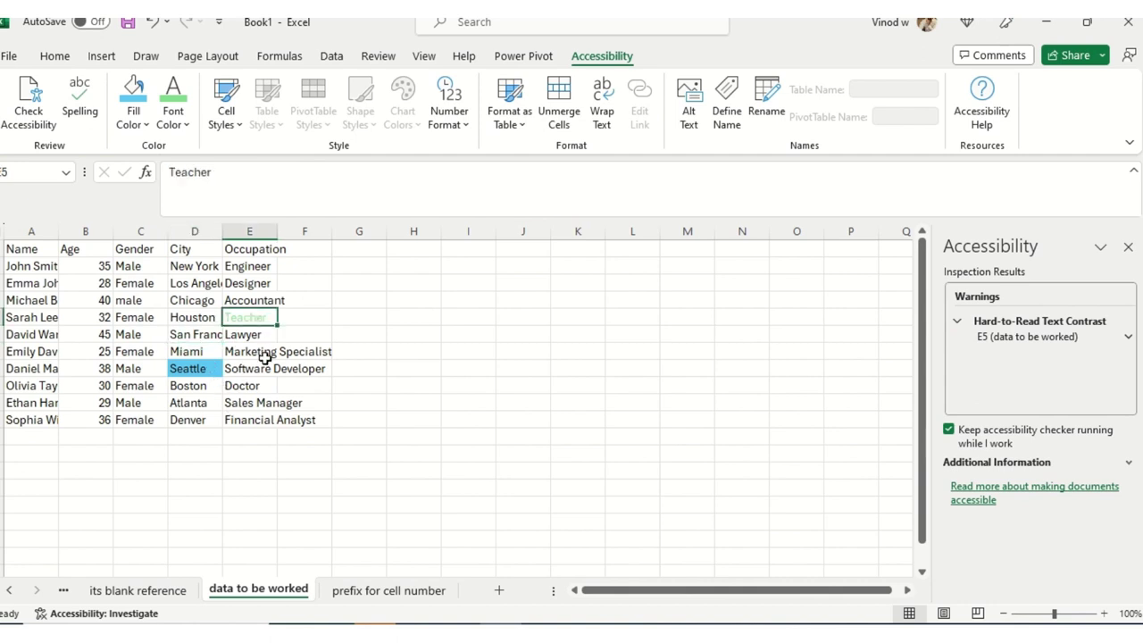
pyautogui.click(183, 127)
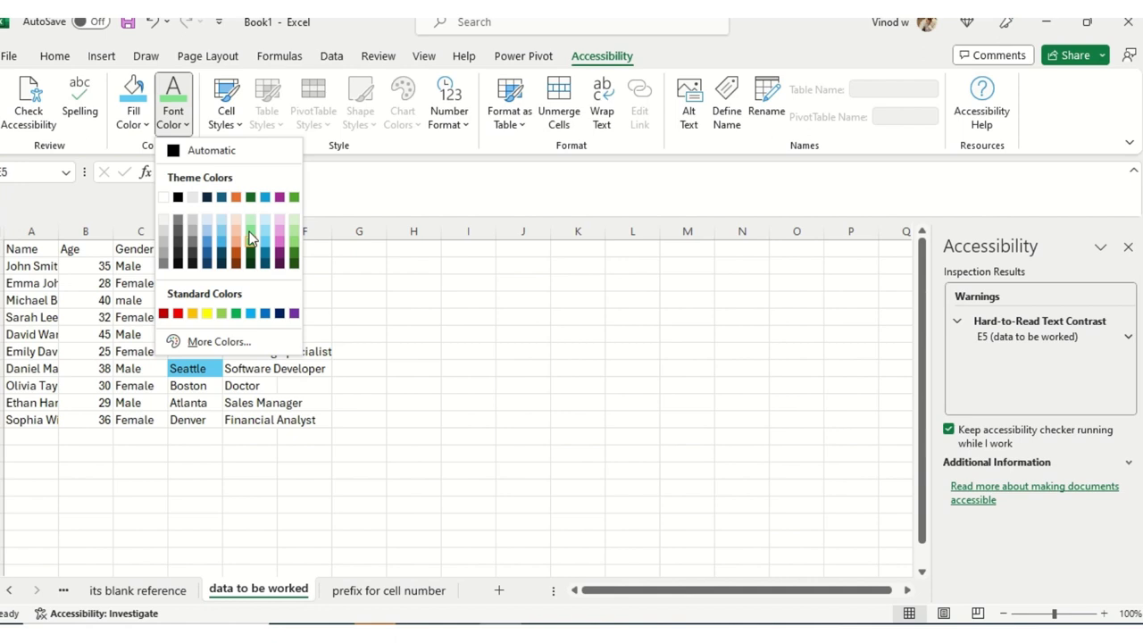
pyautogui.click(294, 220)
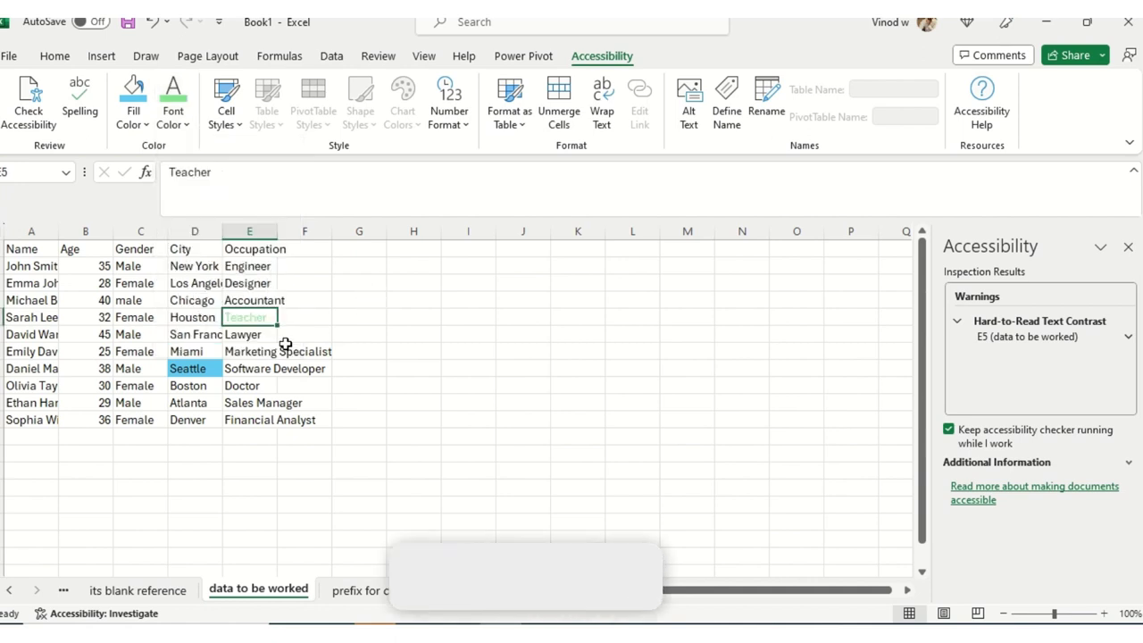
# - Inspect the E5 hard-to-read contrast warning and jump to the flagged cell
pyautogui.click(1023, 340)
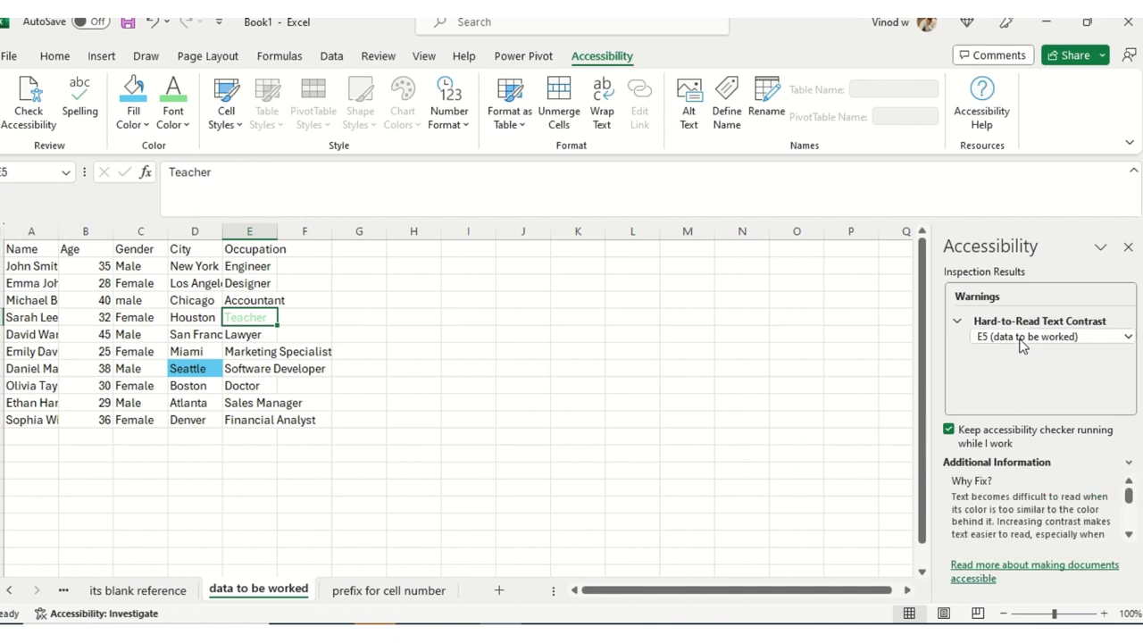
pyautogui.click(617, 400)
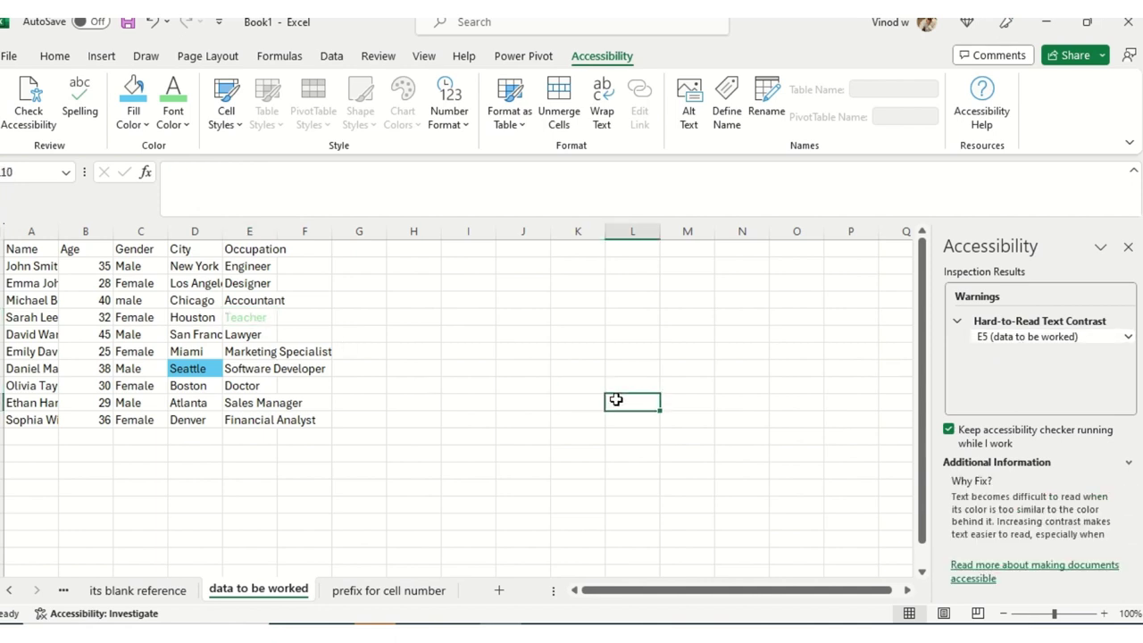
pyautogui.click(1027, 340)
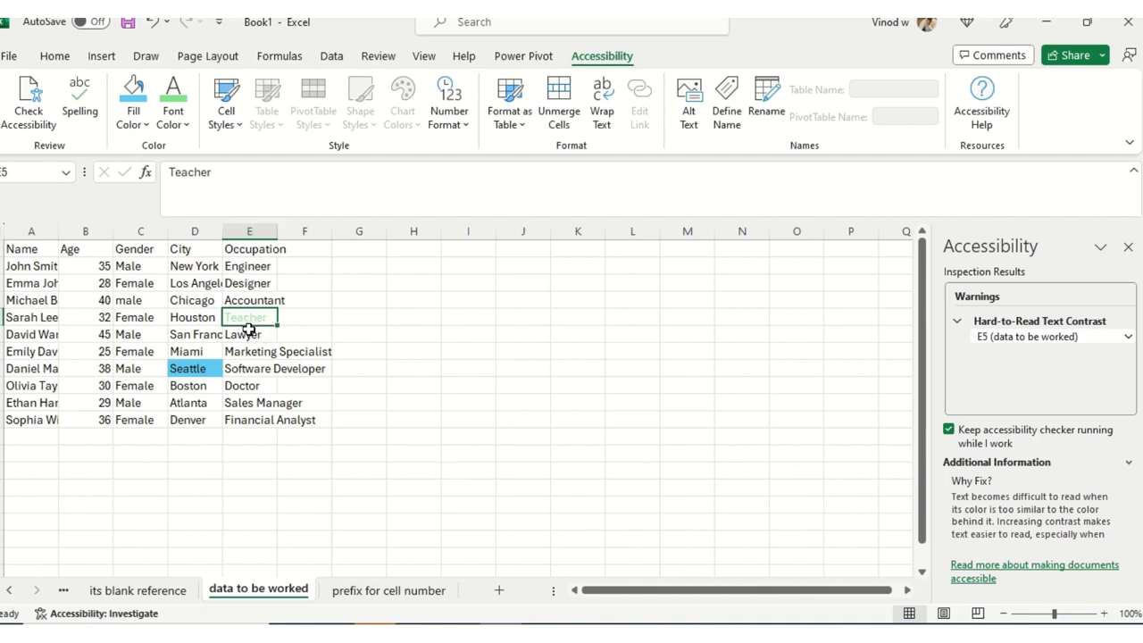
# - Apply light green font to 45 in B6, Male in C10, and occupations E7:E10
pyautogui.click(84, 333)
pyautogui.click(173, 94)
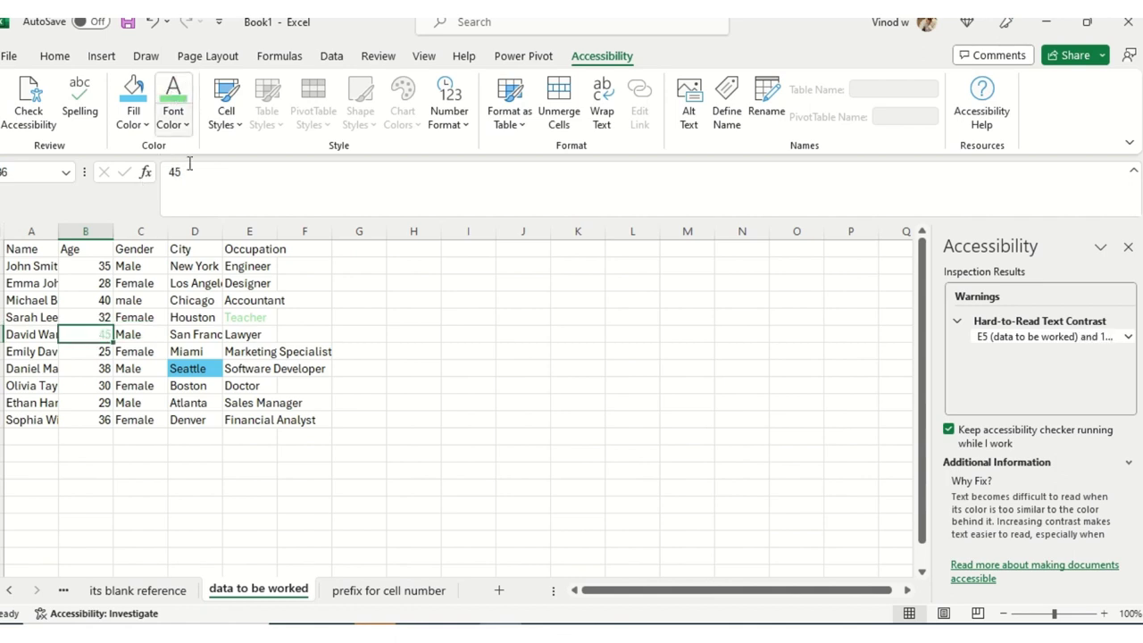
pyautogui.click(135, 400)
pyautogui.click(173, 96)
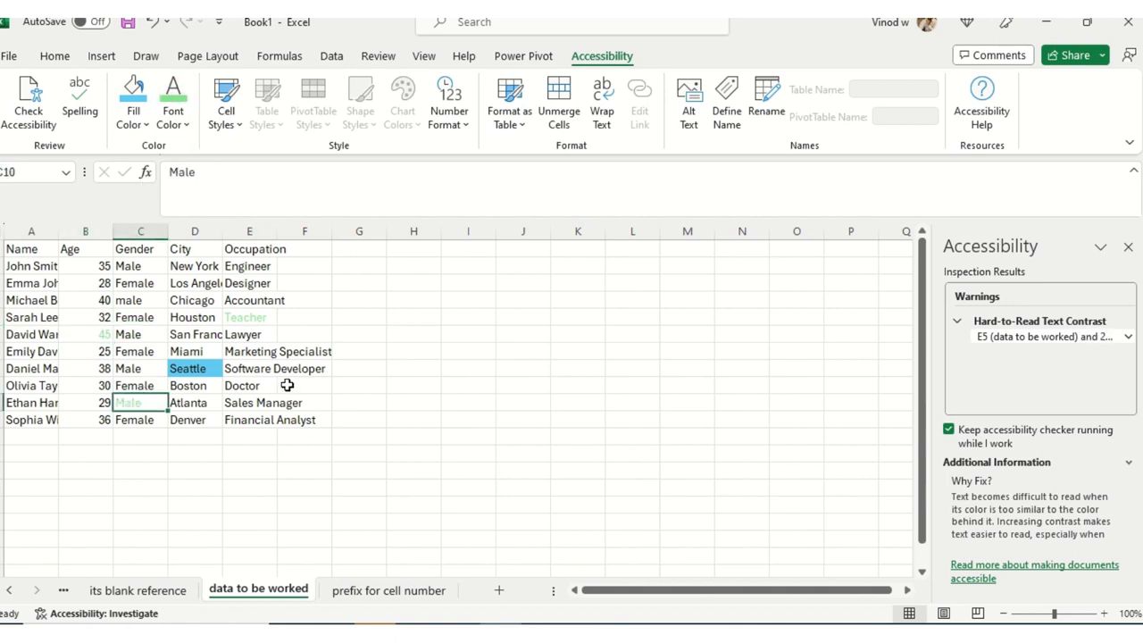
pyautogui.moveTo(272, 359); pyautogui.dragTo(270, 399)
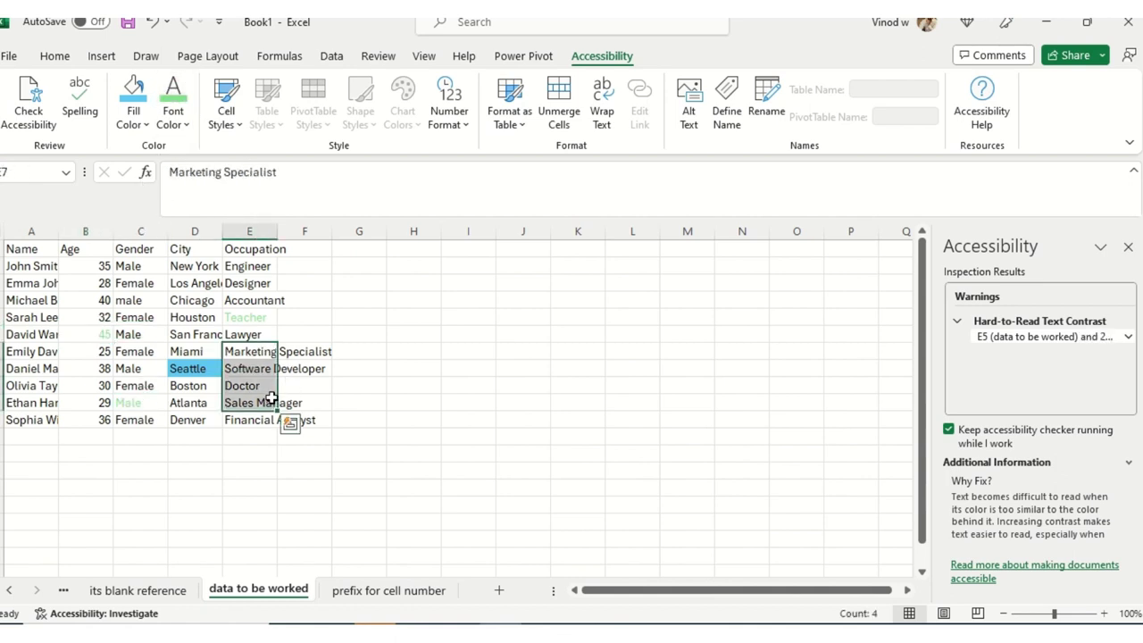
pyautogui.click(173, 94)
# - Use the contrast warning's recommended Font Color fix to give all flagged cells dark text
pyautogui.click(136, 240)
pyautogui.click(39, 286)
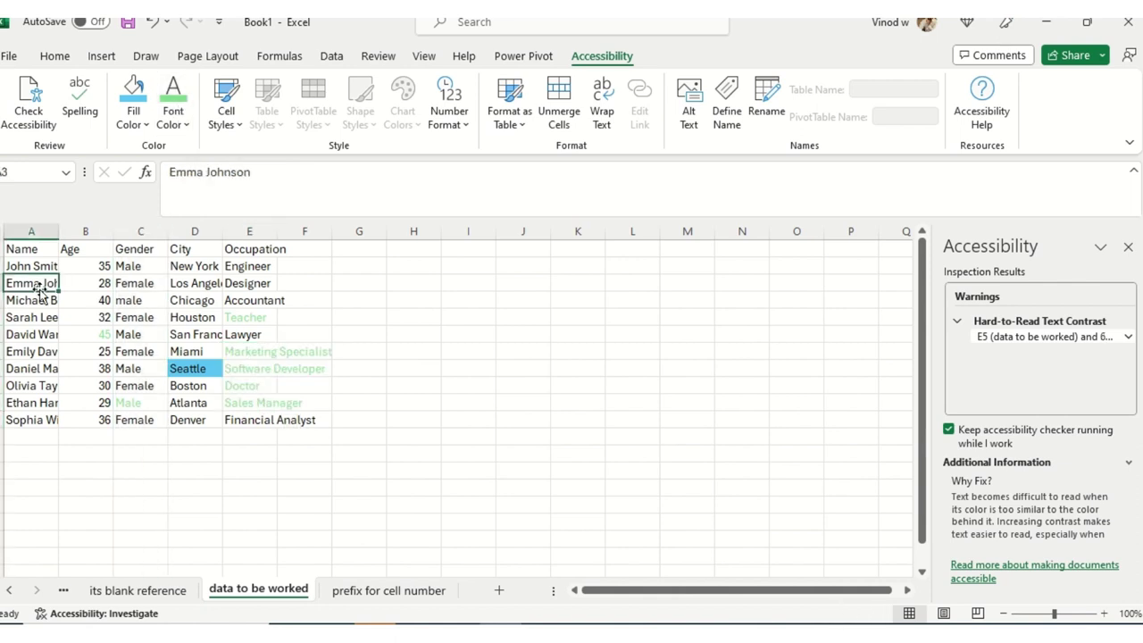
pyautogui.click(143, 332)
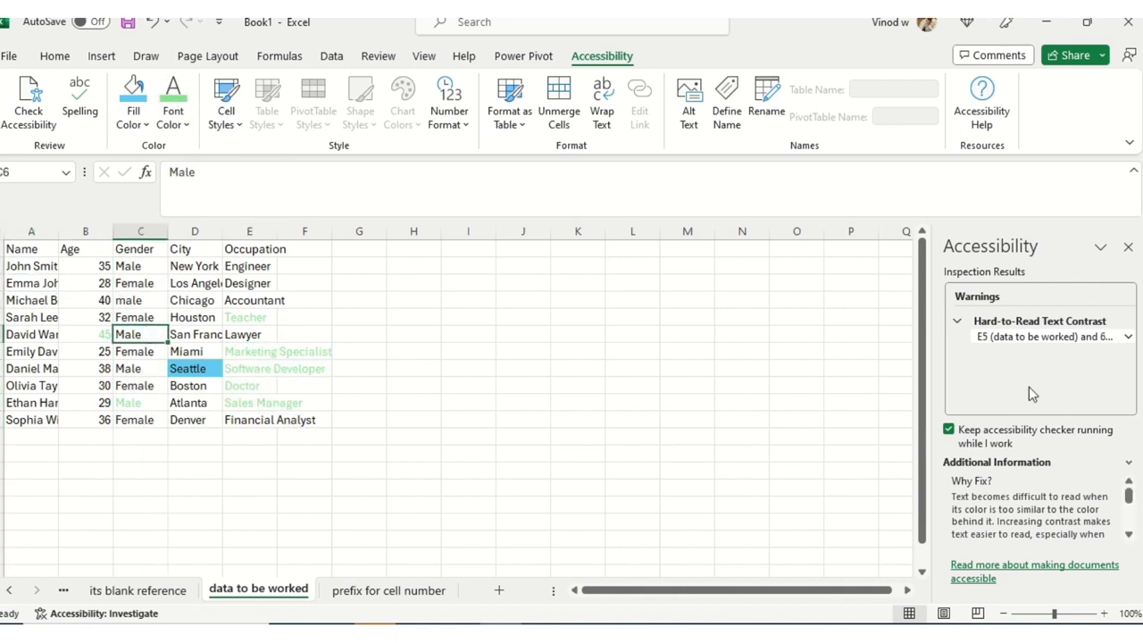
pyautogui.click(1051, 338)
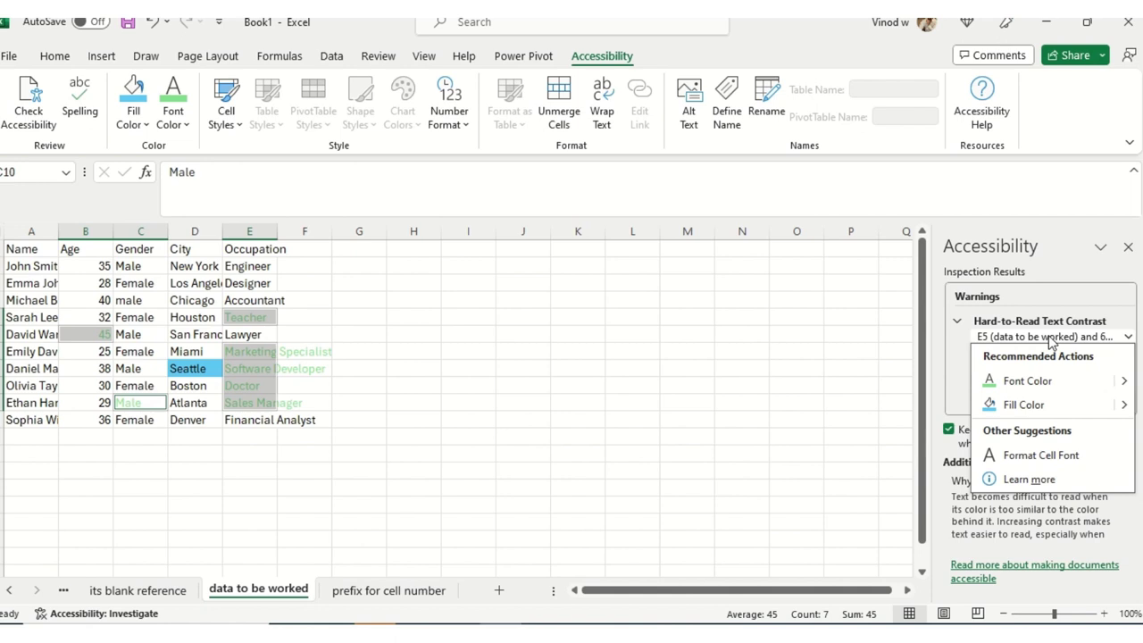
pyautogui.click(1124, 381)
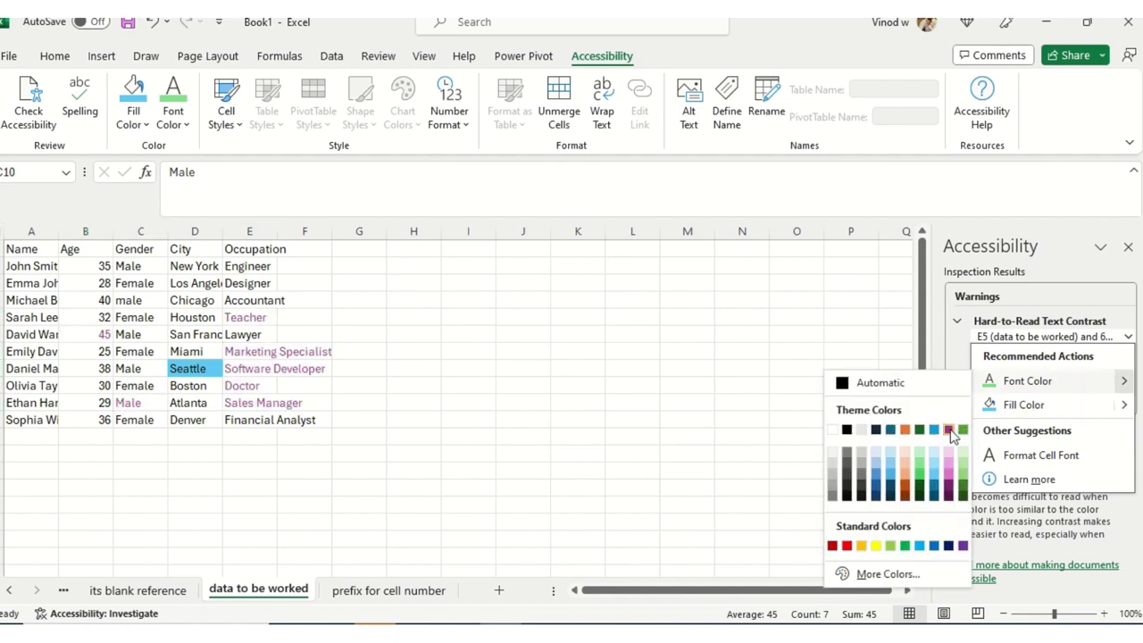
pyautogui.click(846, 497)
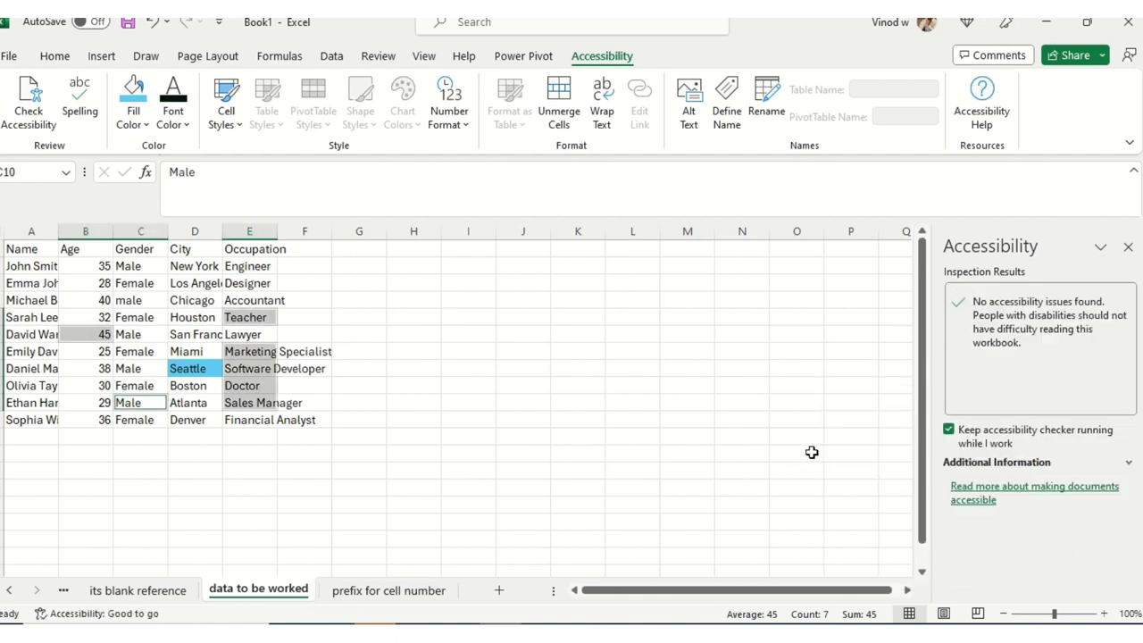
# - Fill C4:E4 (male, Chicago, Accountant) dark green
pyautogui.click(564, 448)
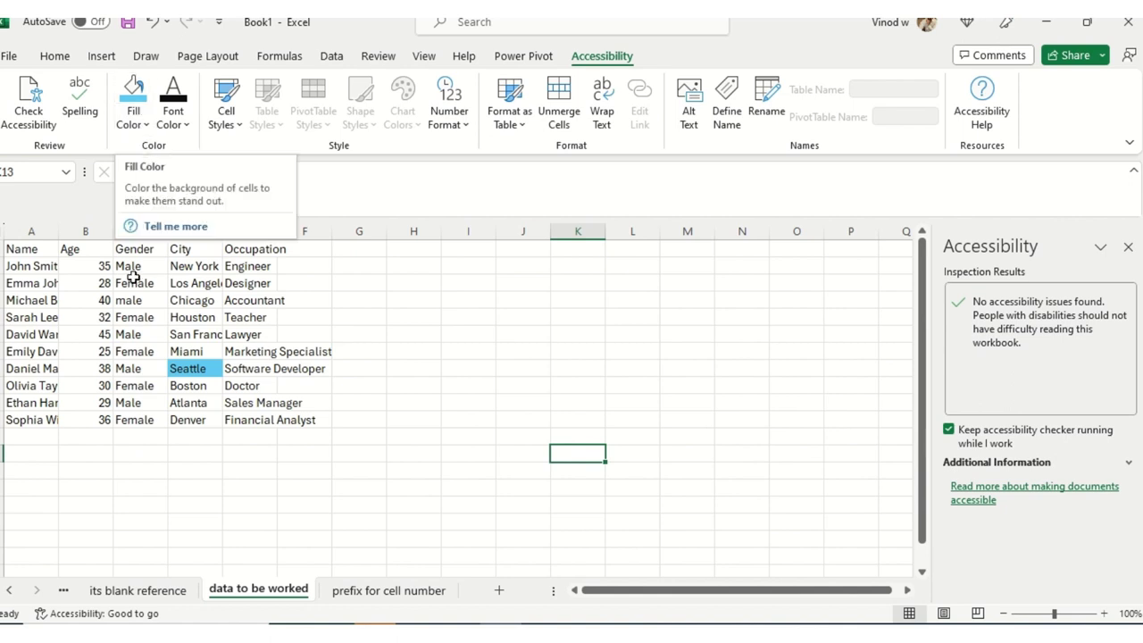
pyautogui.moveTo(124, 300); pyautogui.dragTo(270, 301)
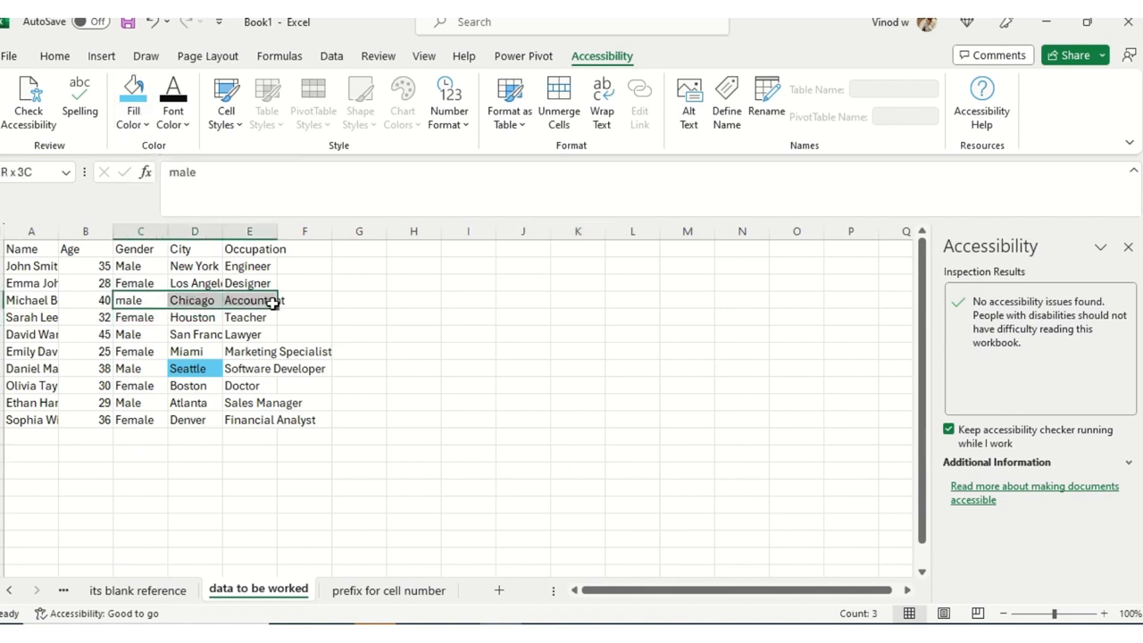
pyautogui.click(148, 125)
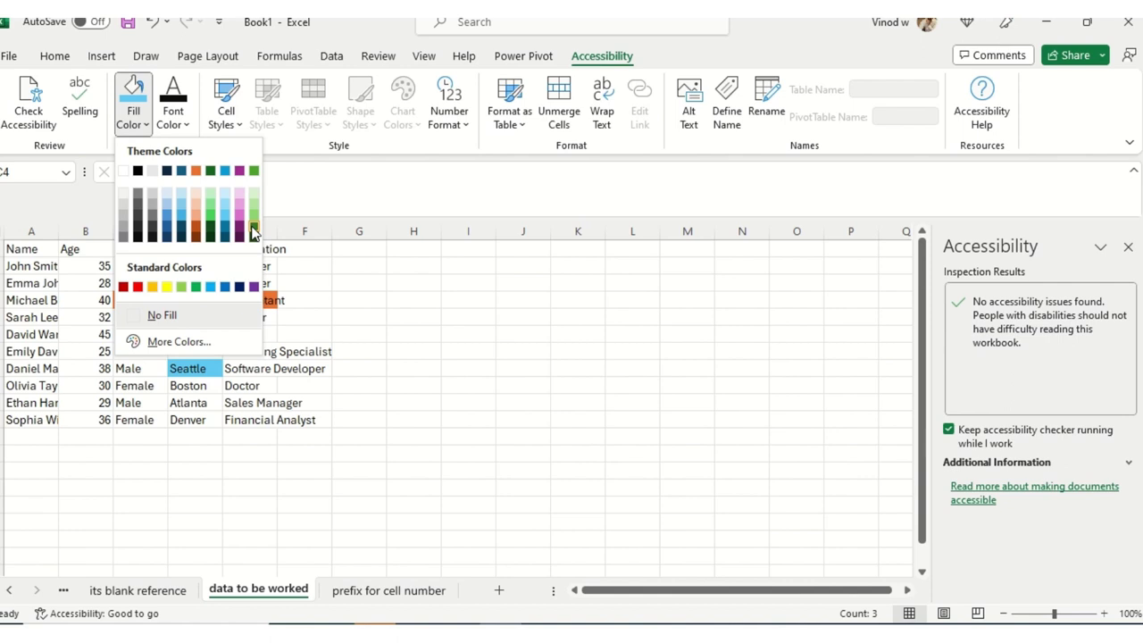
pyautogui.click(257, 234)
pyautogui.click(236, 369)
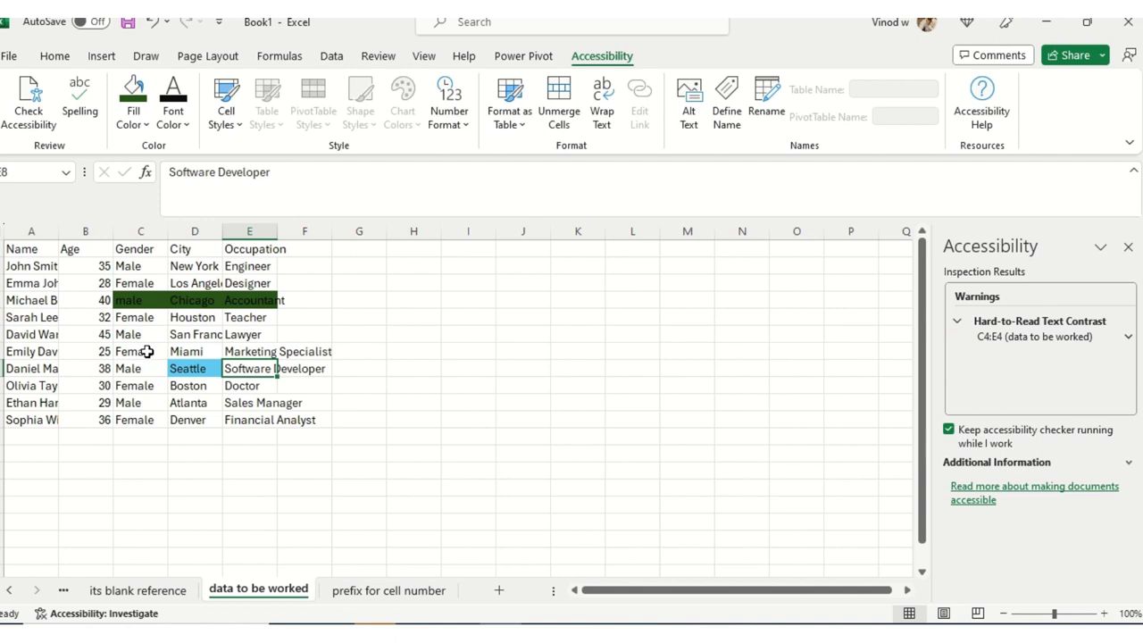
# - Apply the warning's recommended Fill Color fix to make C4:E4 white
pyautogui.click(1061, 337)
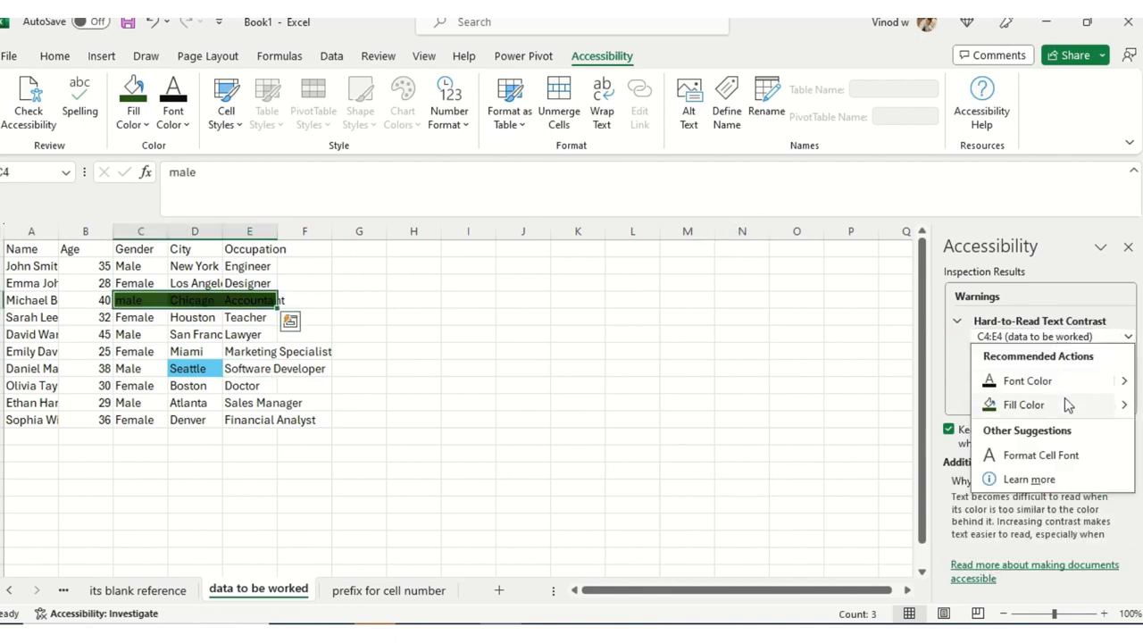
pyautogui.press('Escape')
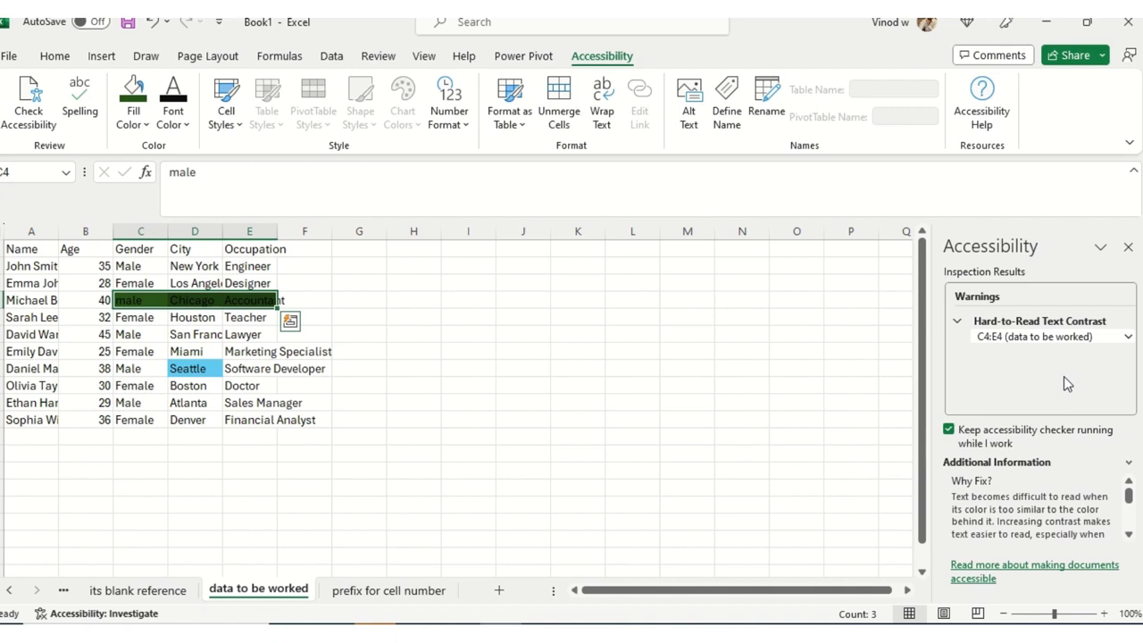
pyautogui.click(1122, 340)
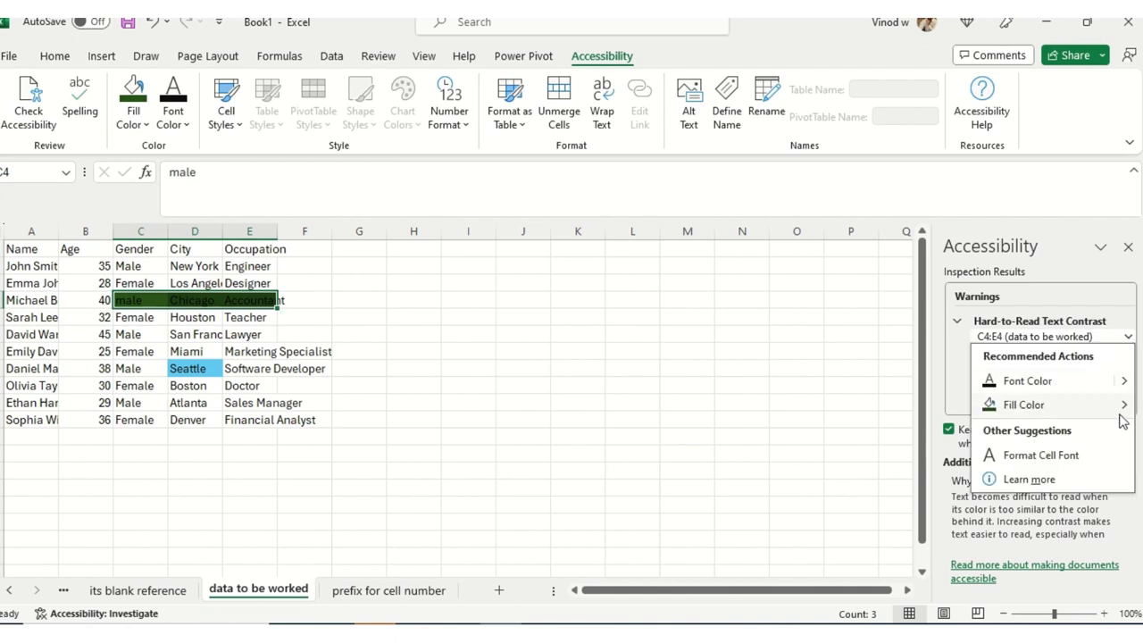
pyautogui.moveTo(1127, 409)
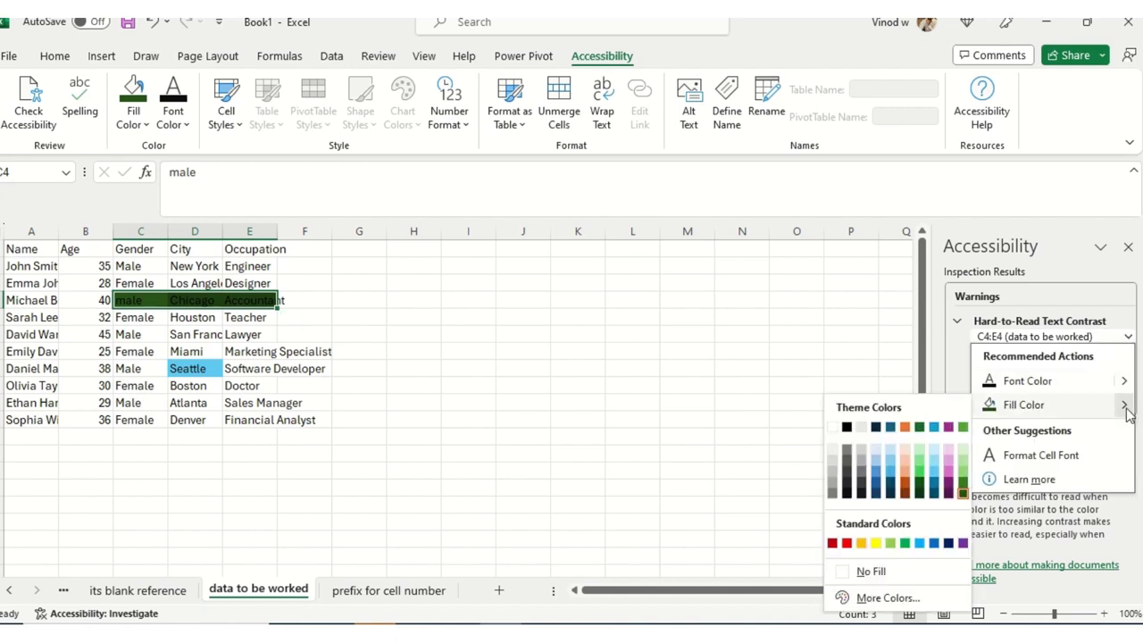
pyautogui.click(833, 427)
pyautogui.click(406, 376)
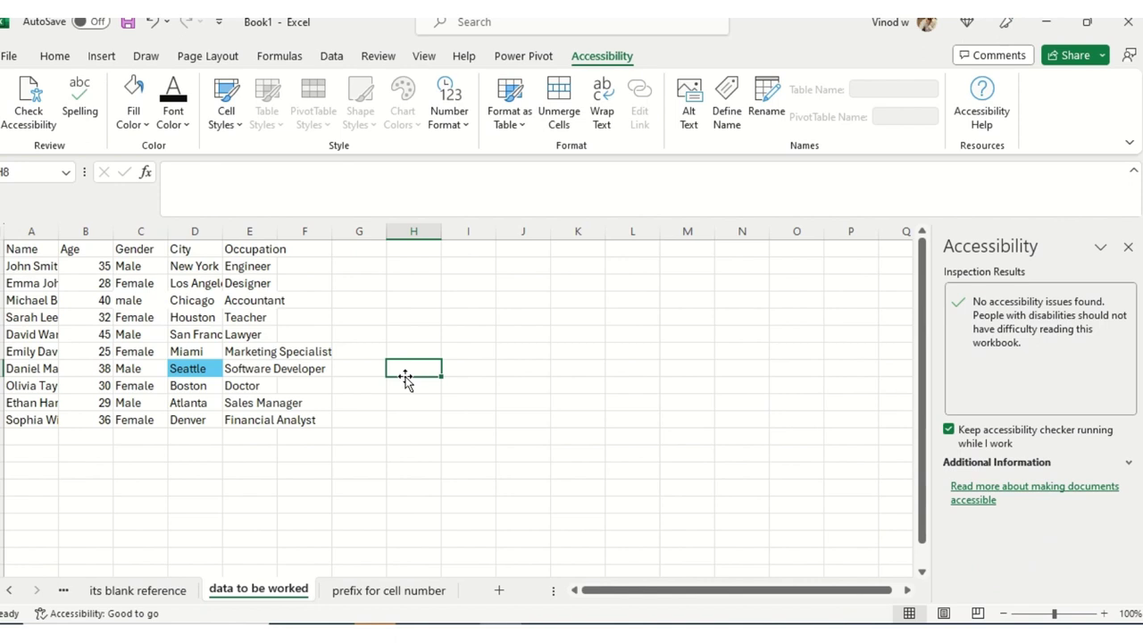